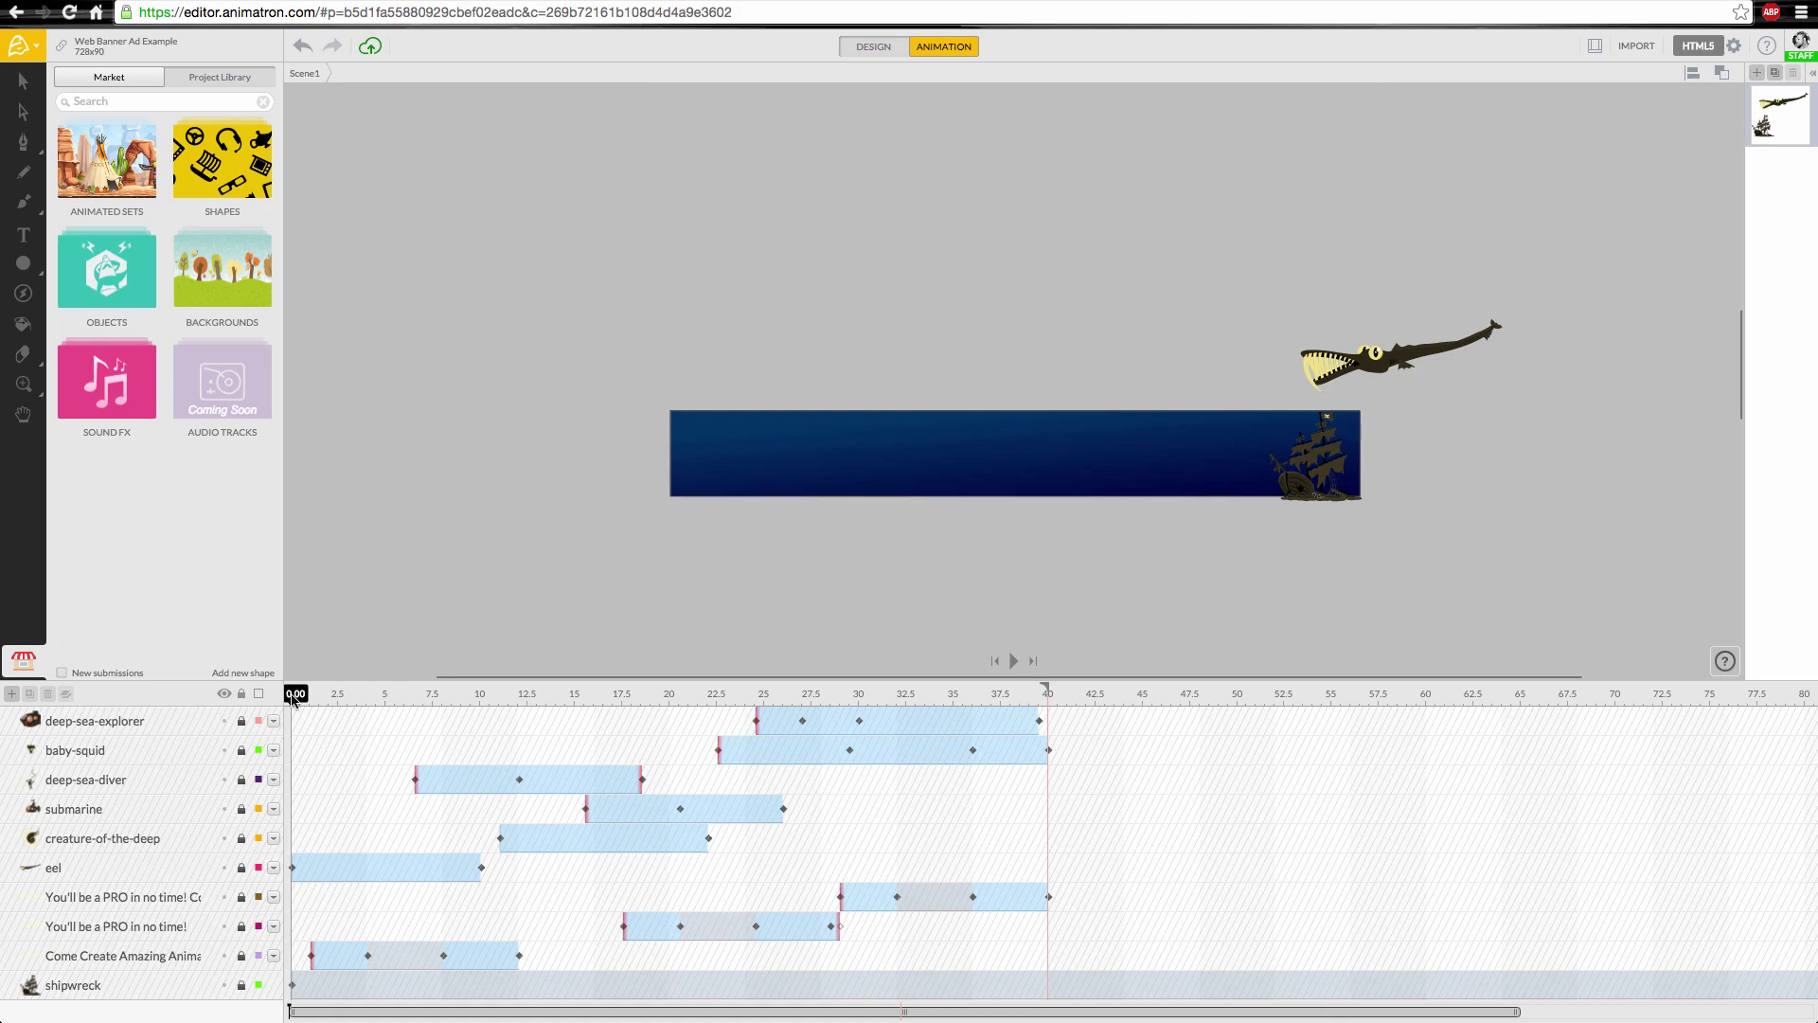
Scrub the timeline playhead forward to preview the banner animation further along
drag(294, 699, 471, 696)
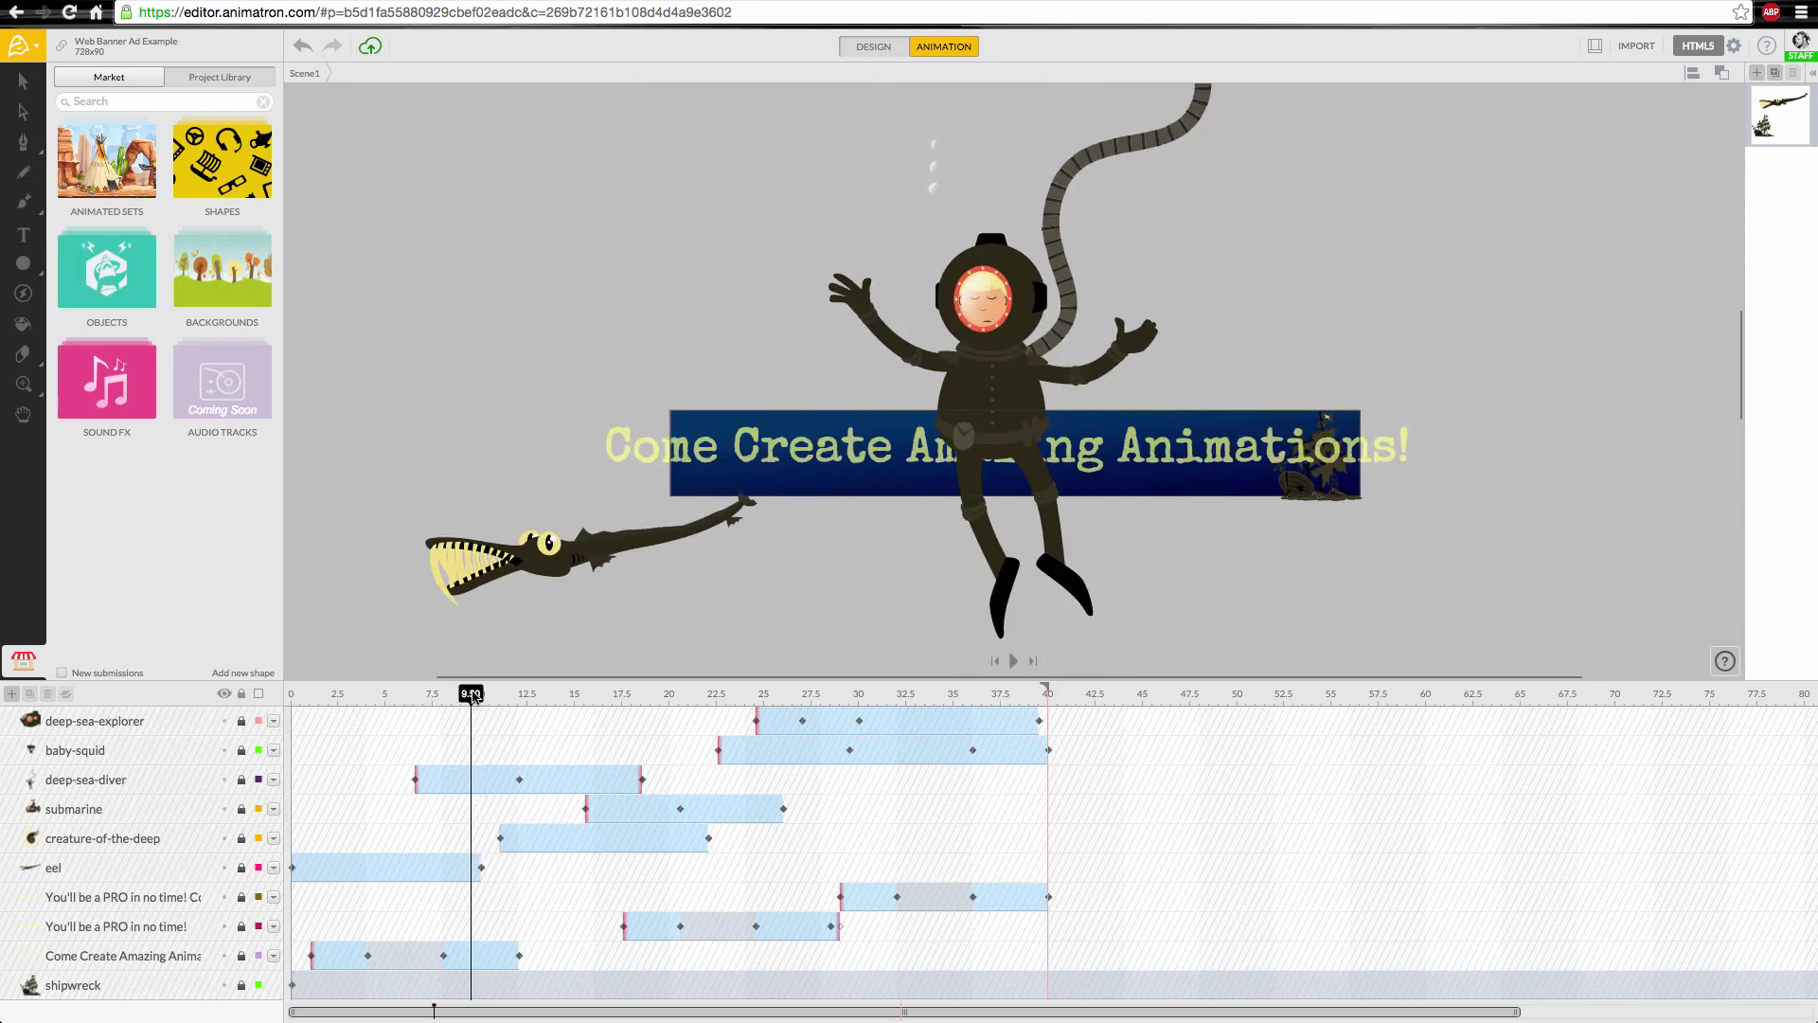
Switch to the Actions tool to show the Open URL, Open Scene and Jump to Time actions
click(24, 295)
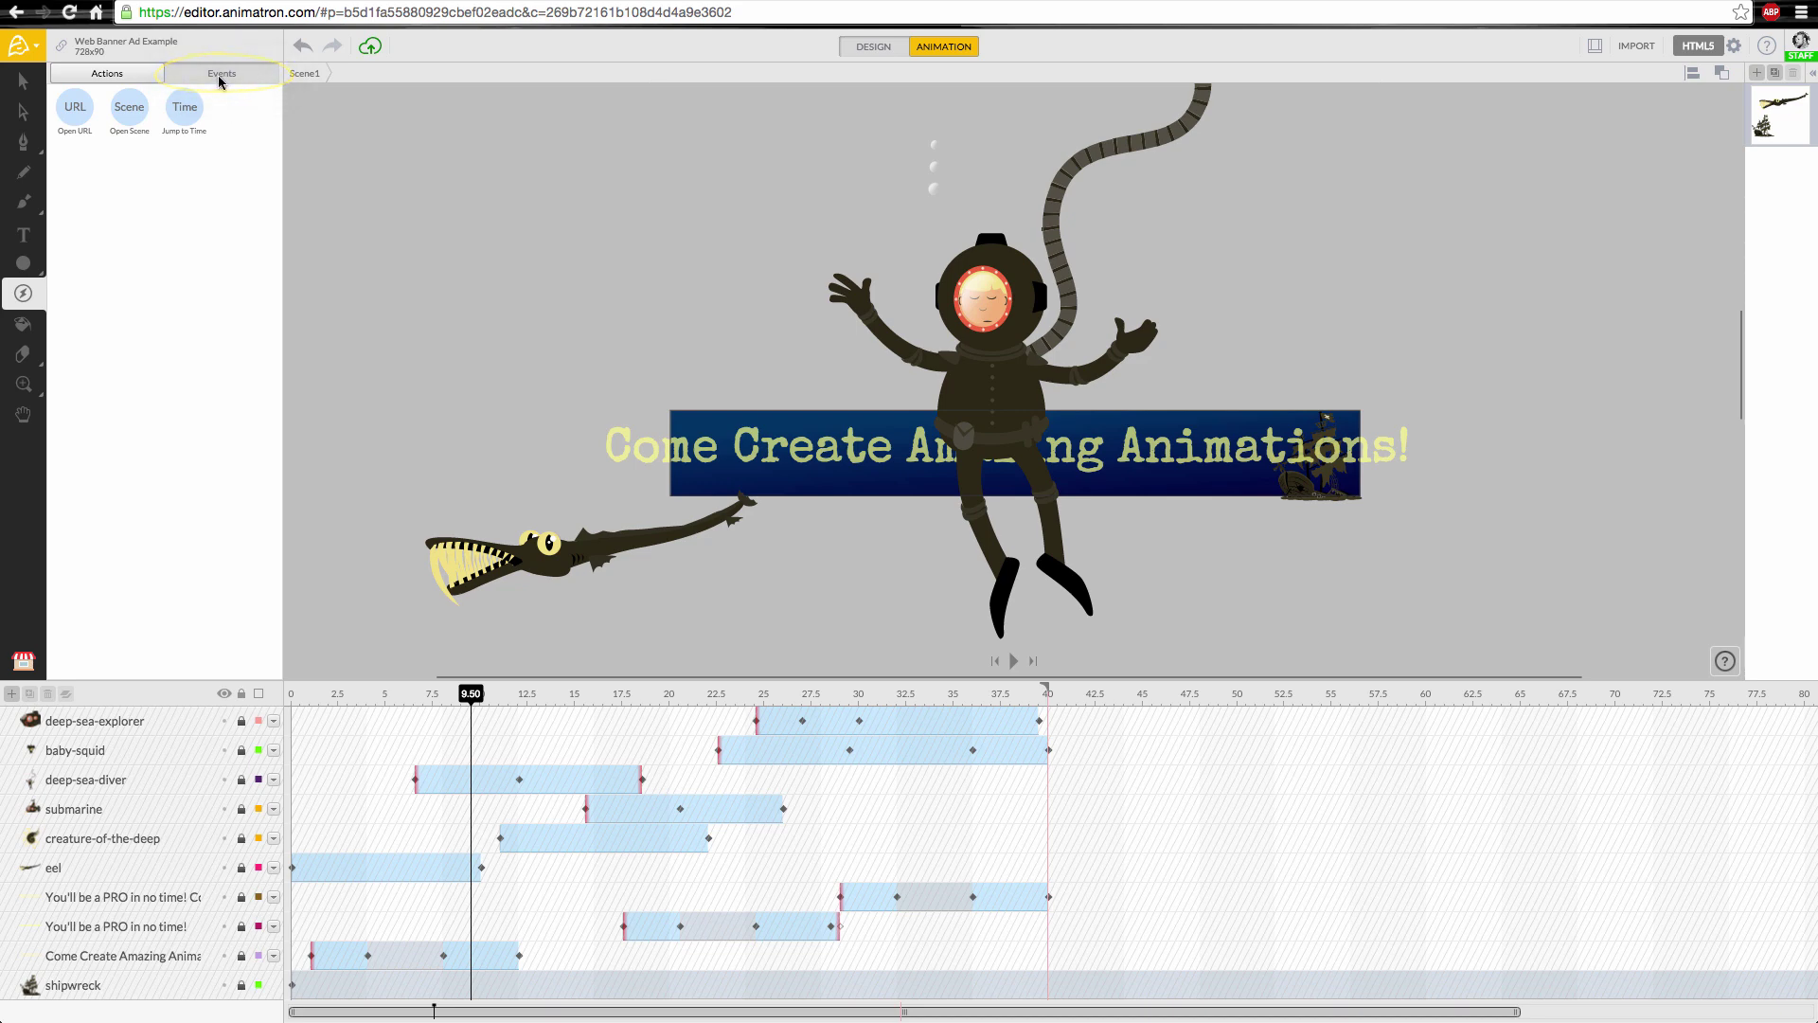
Switch to the Events list and drag a Click event onto the diver
click(219, 83)
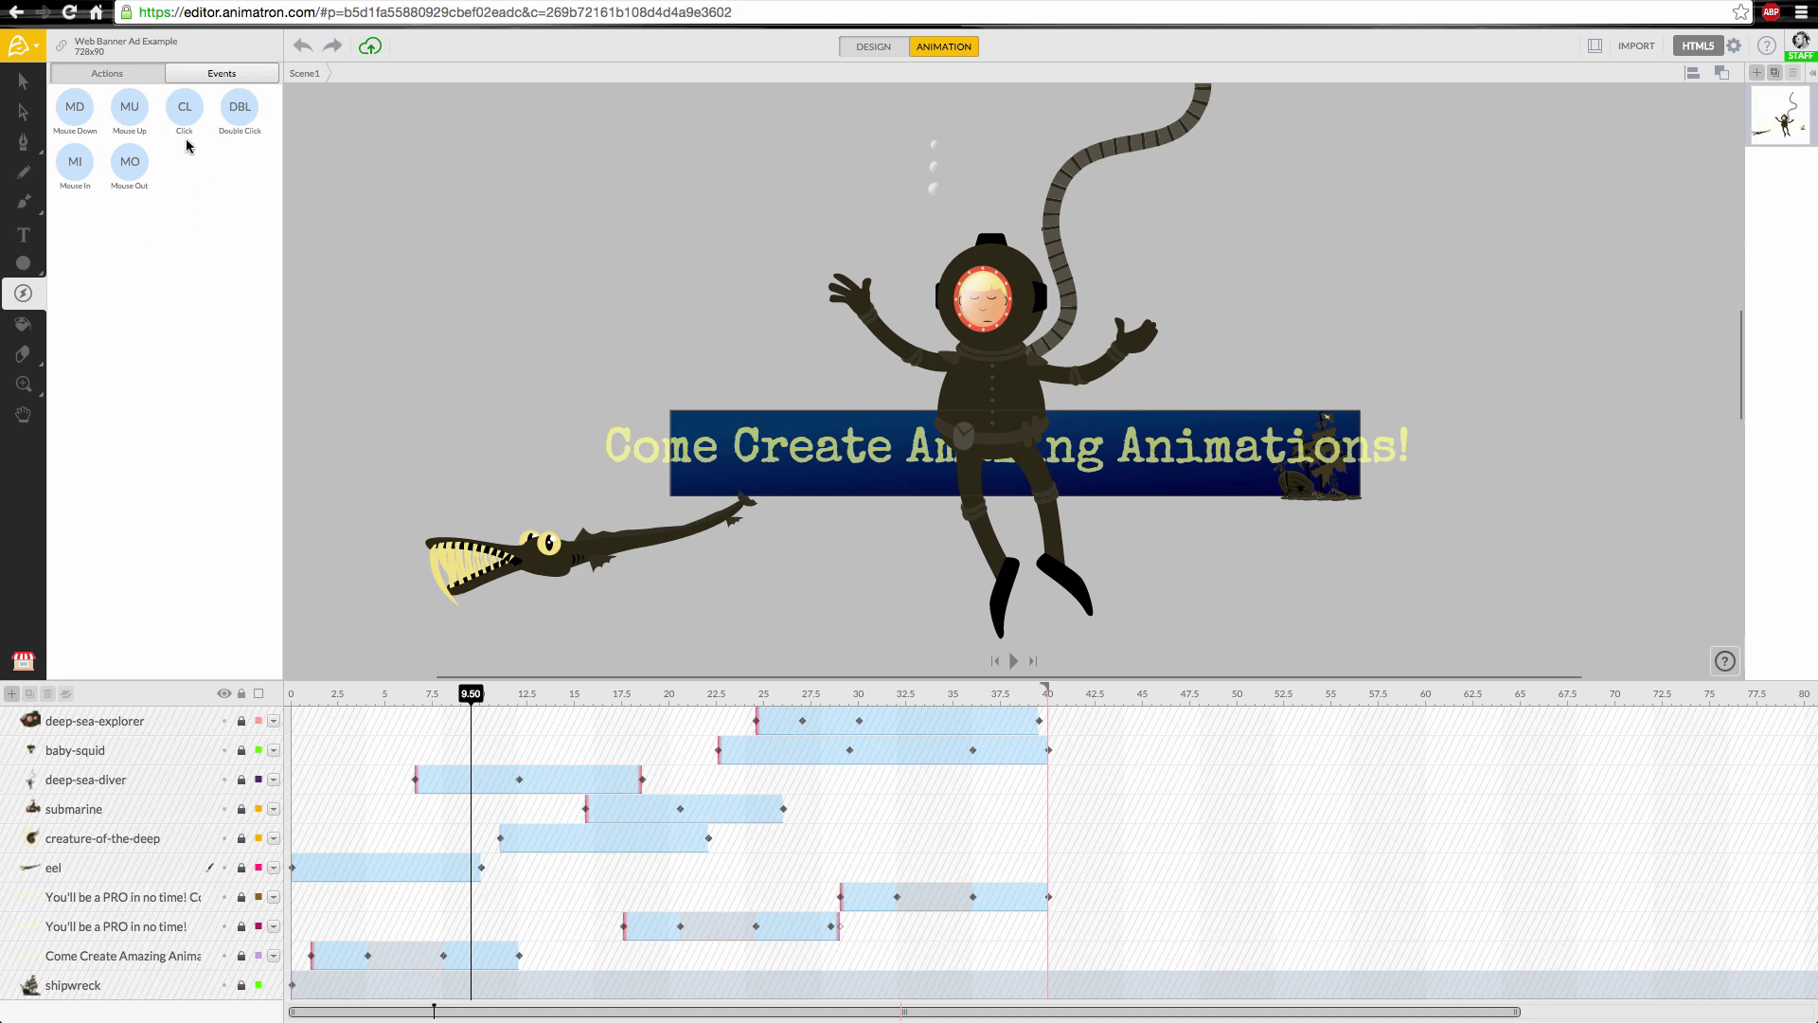
drag(189, 123, 236, 211)
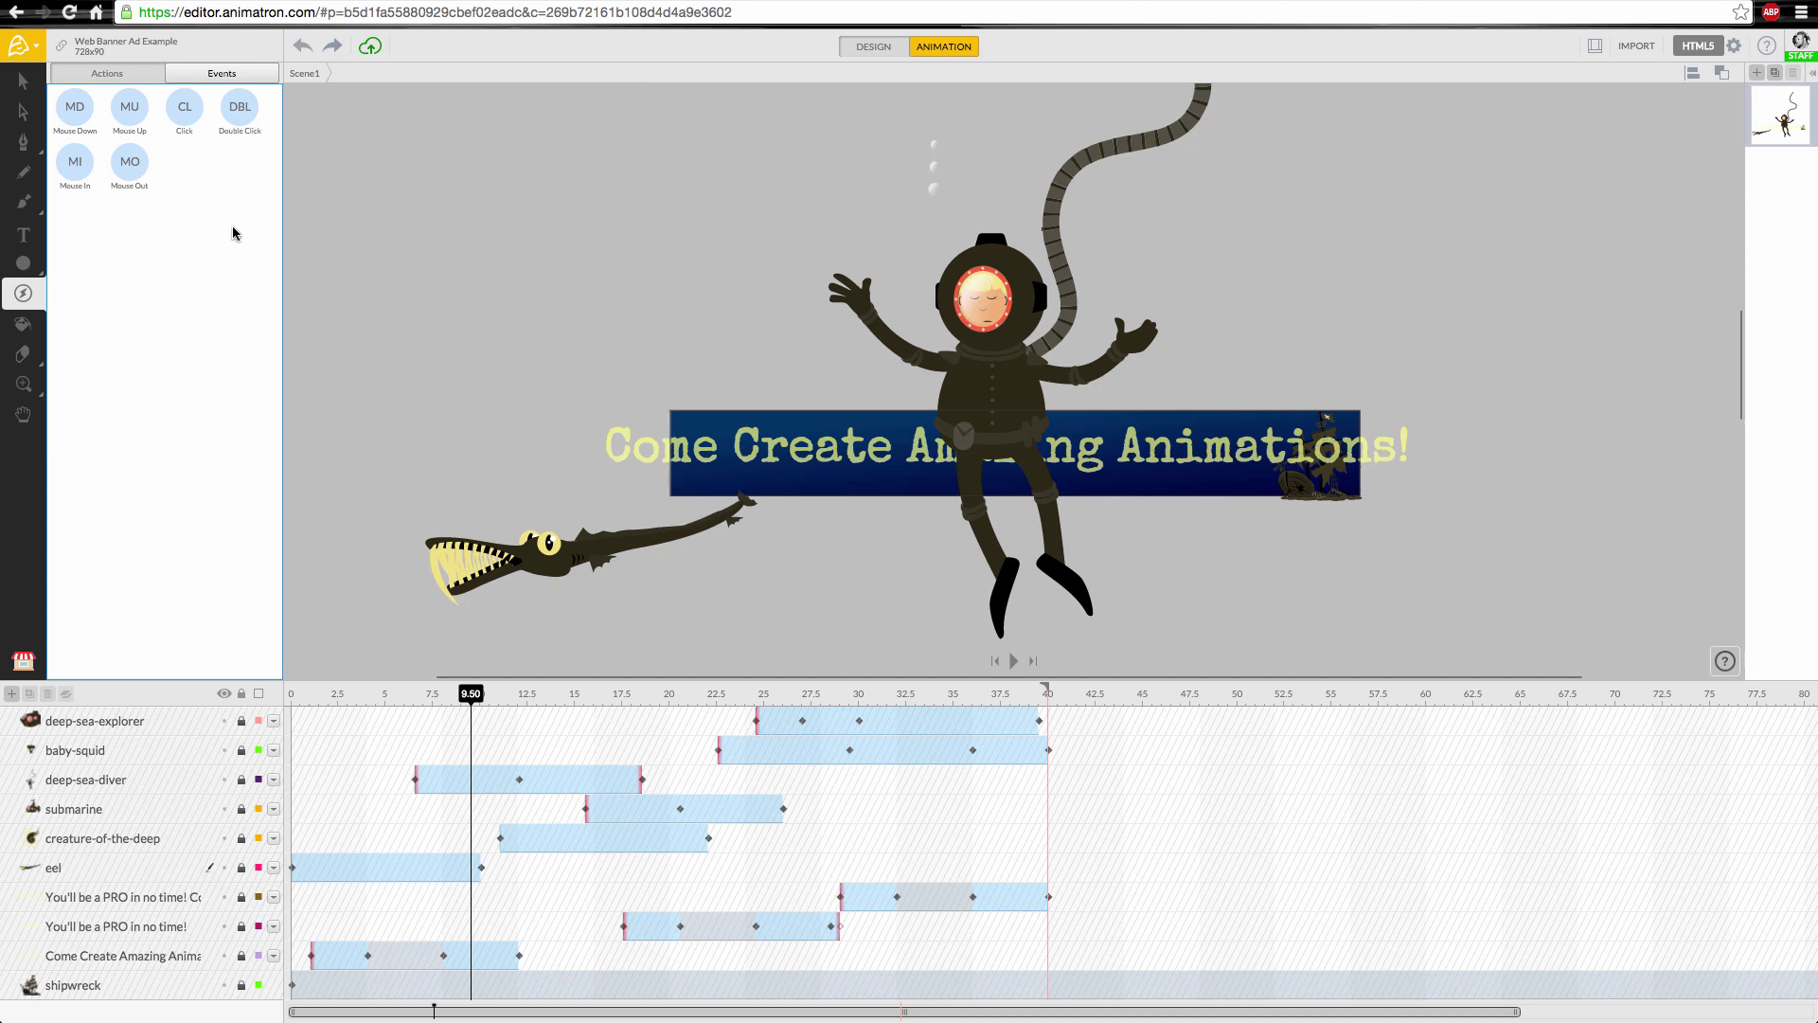
click(159, 876)
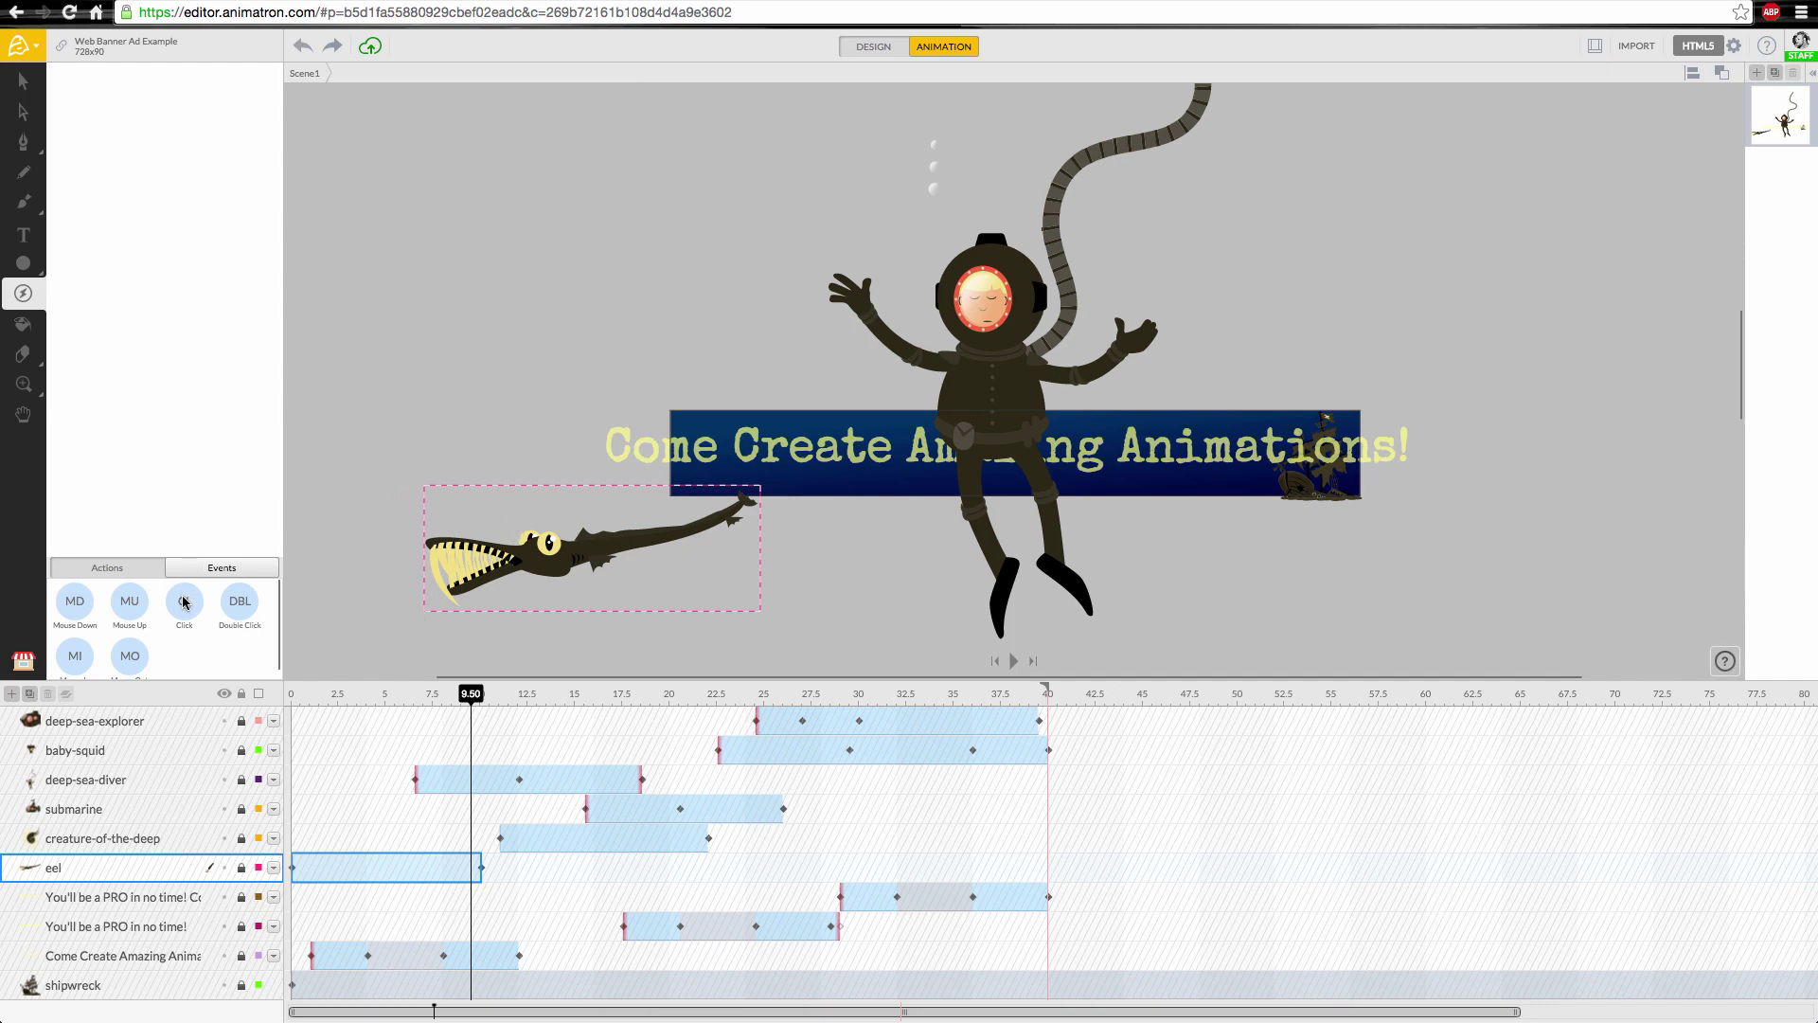
drag(185, 603, 183, 469)
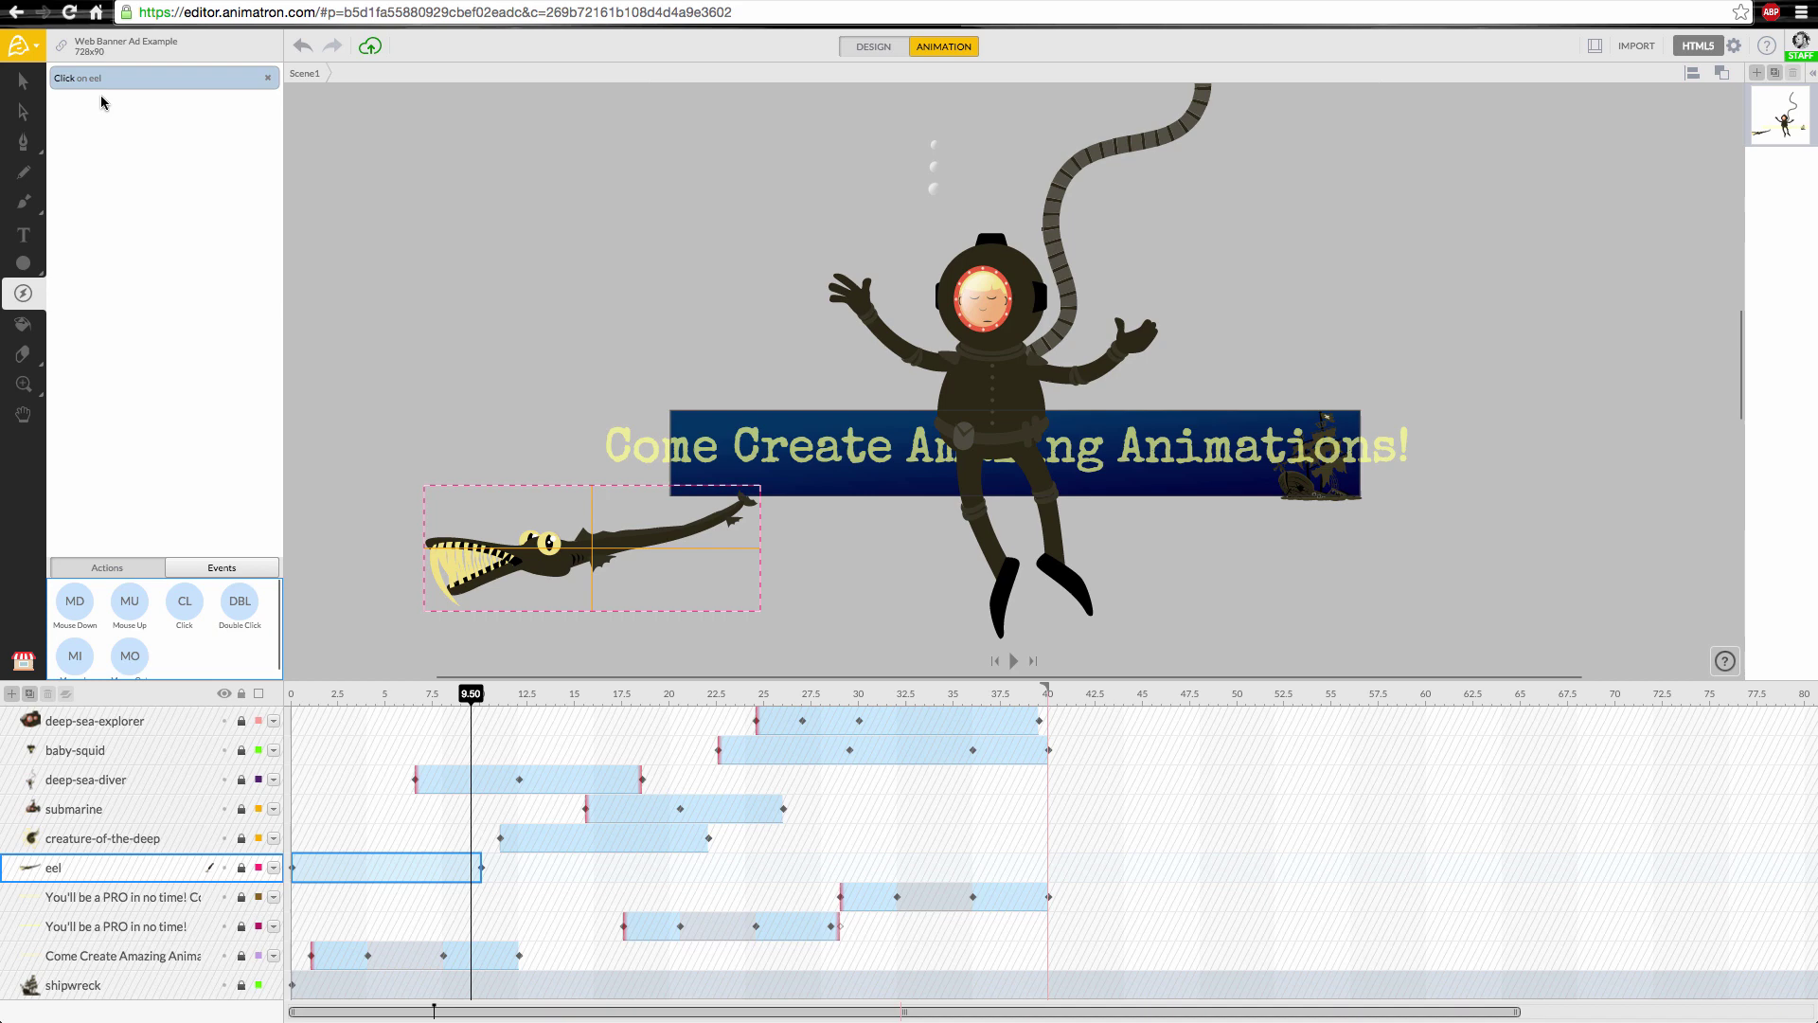
click(94, 578)
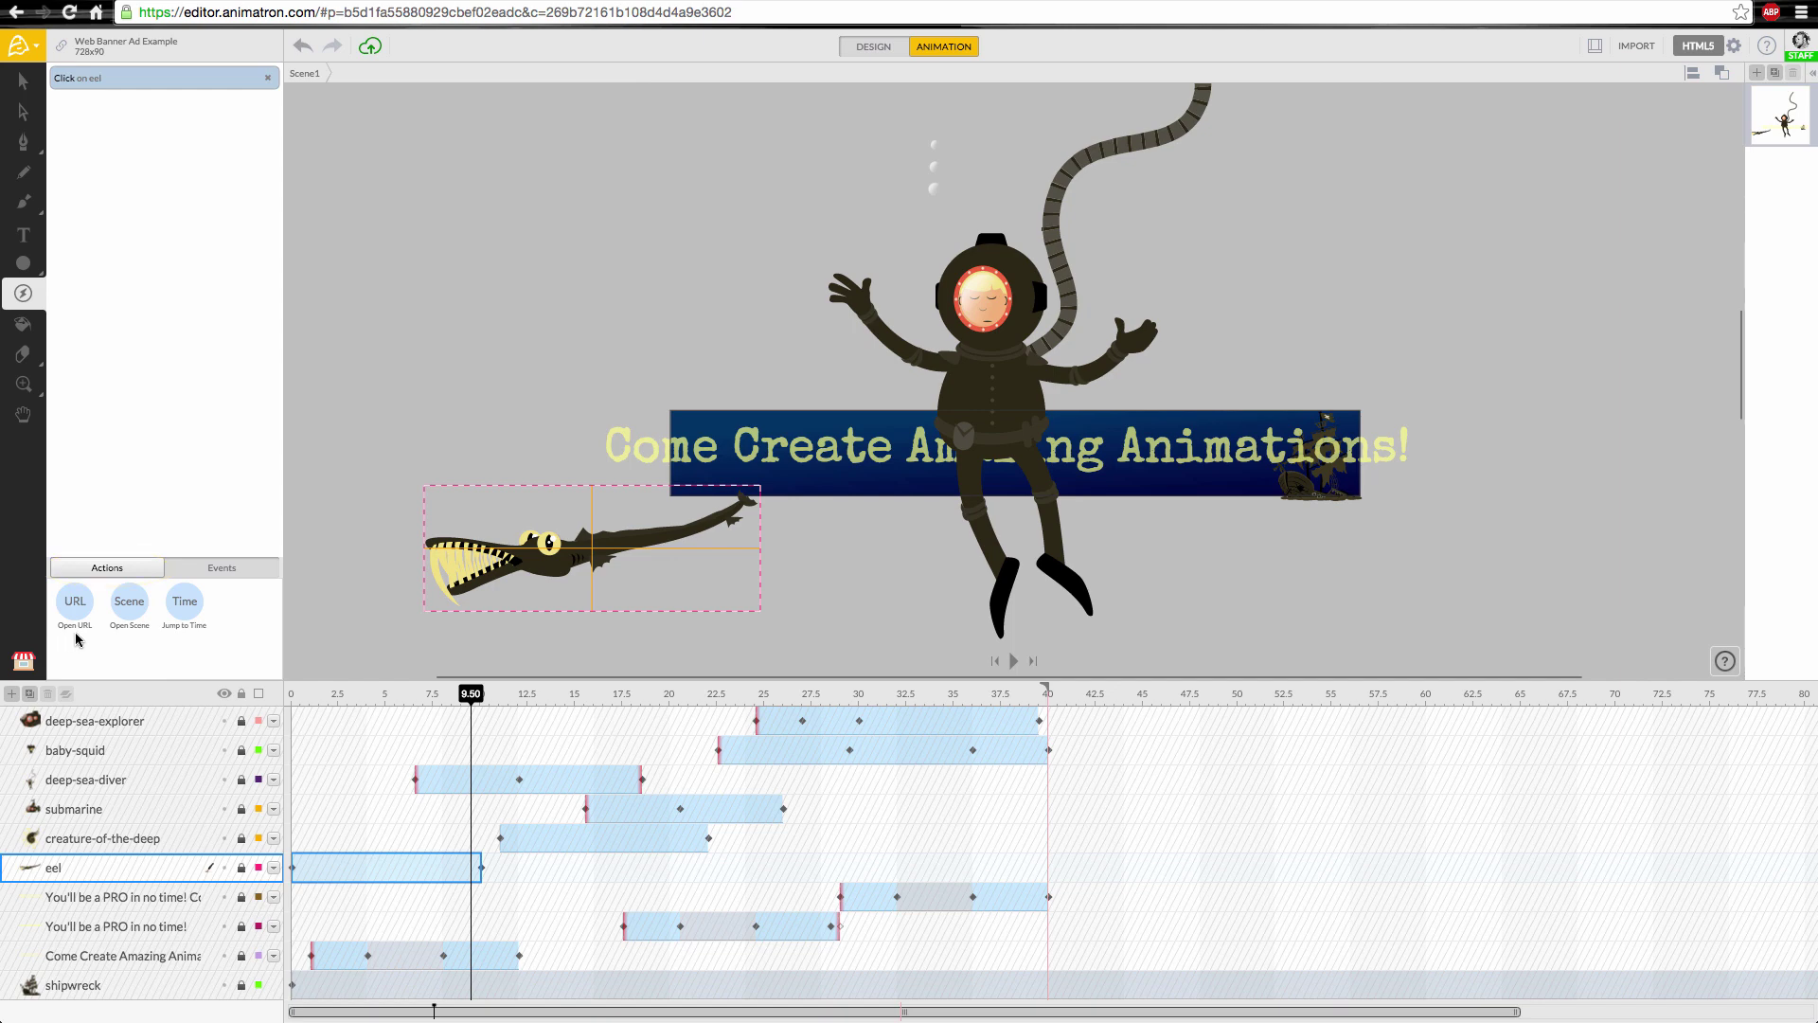
drag(81, 620, 130, 386)
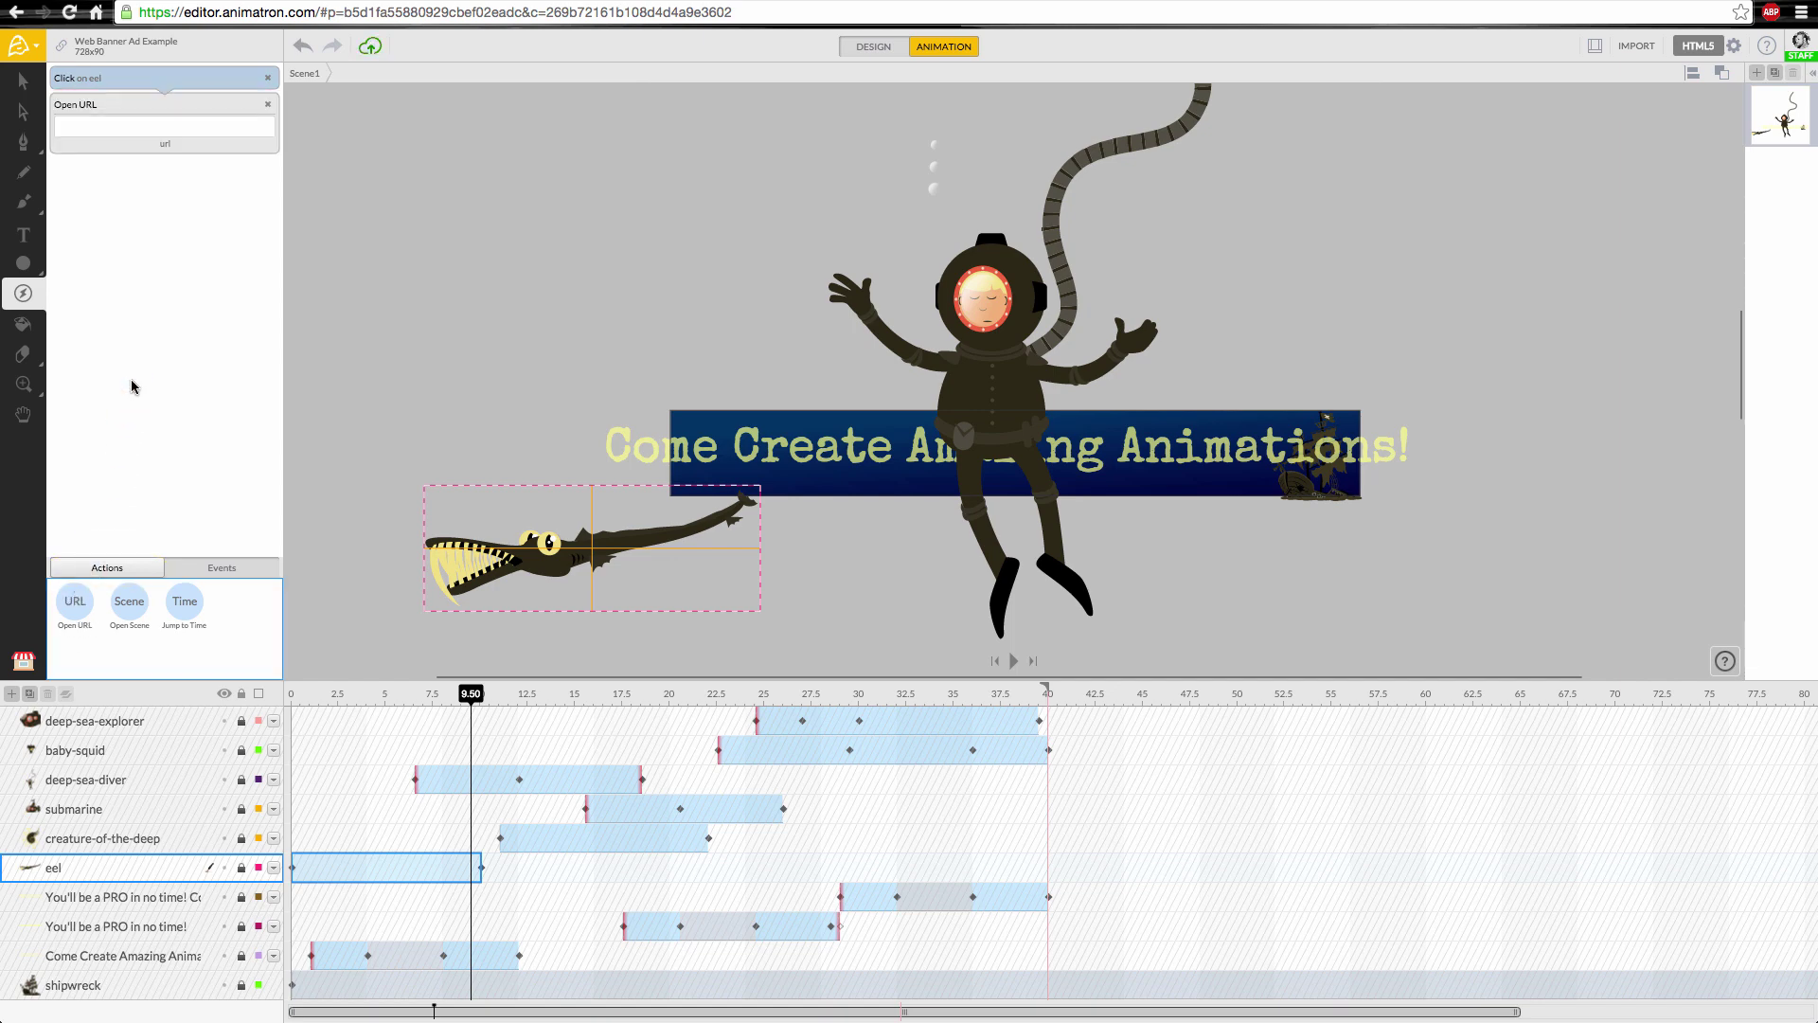
click(153, 134)
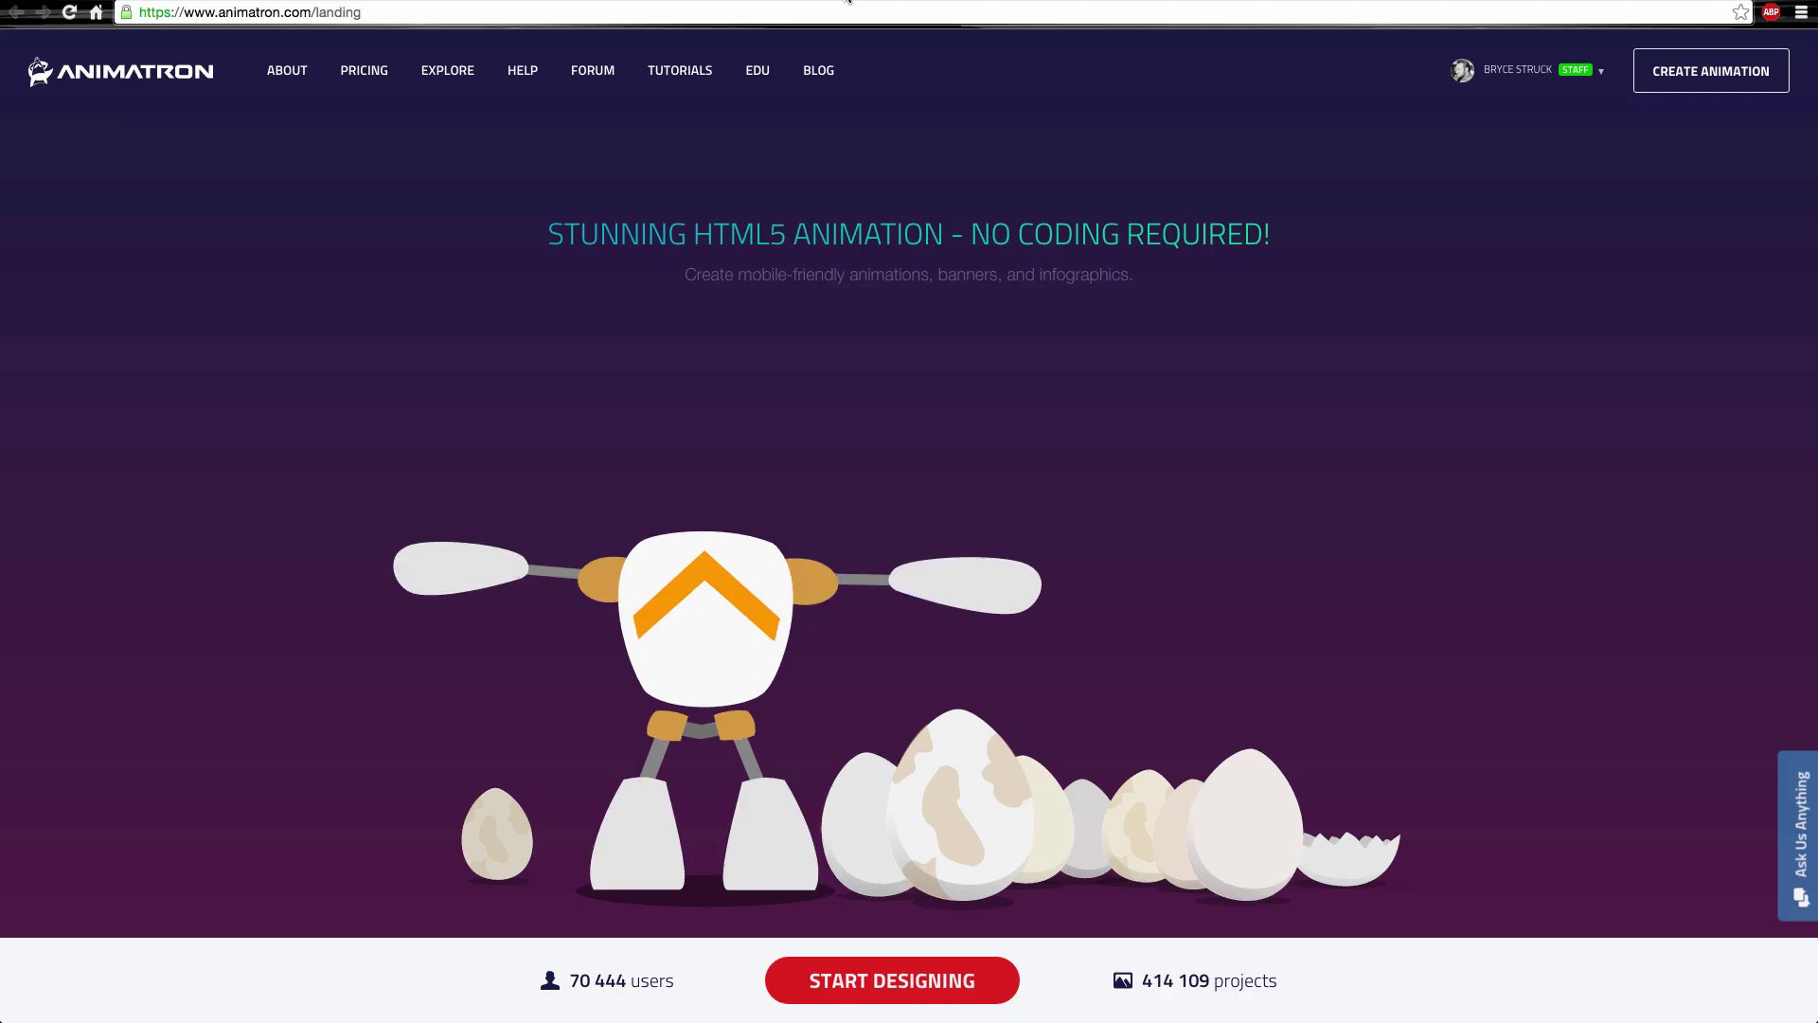
click(244, 13)
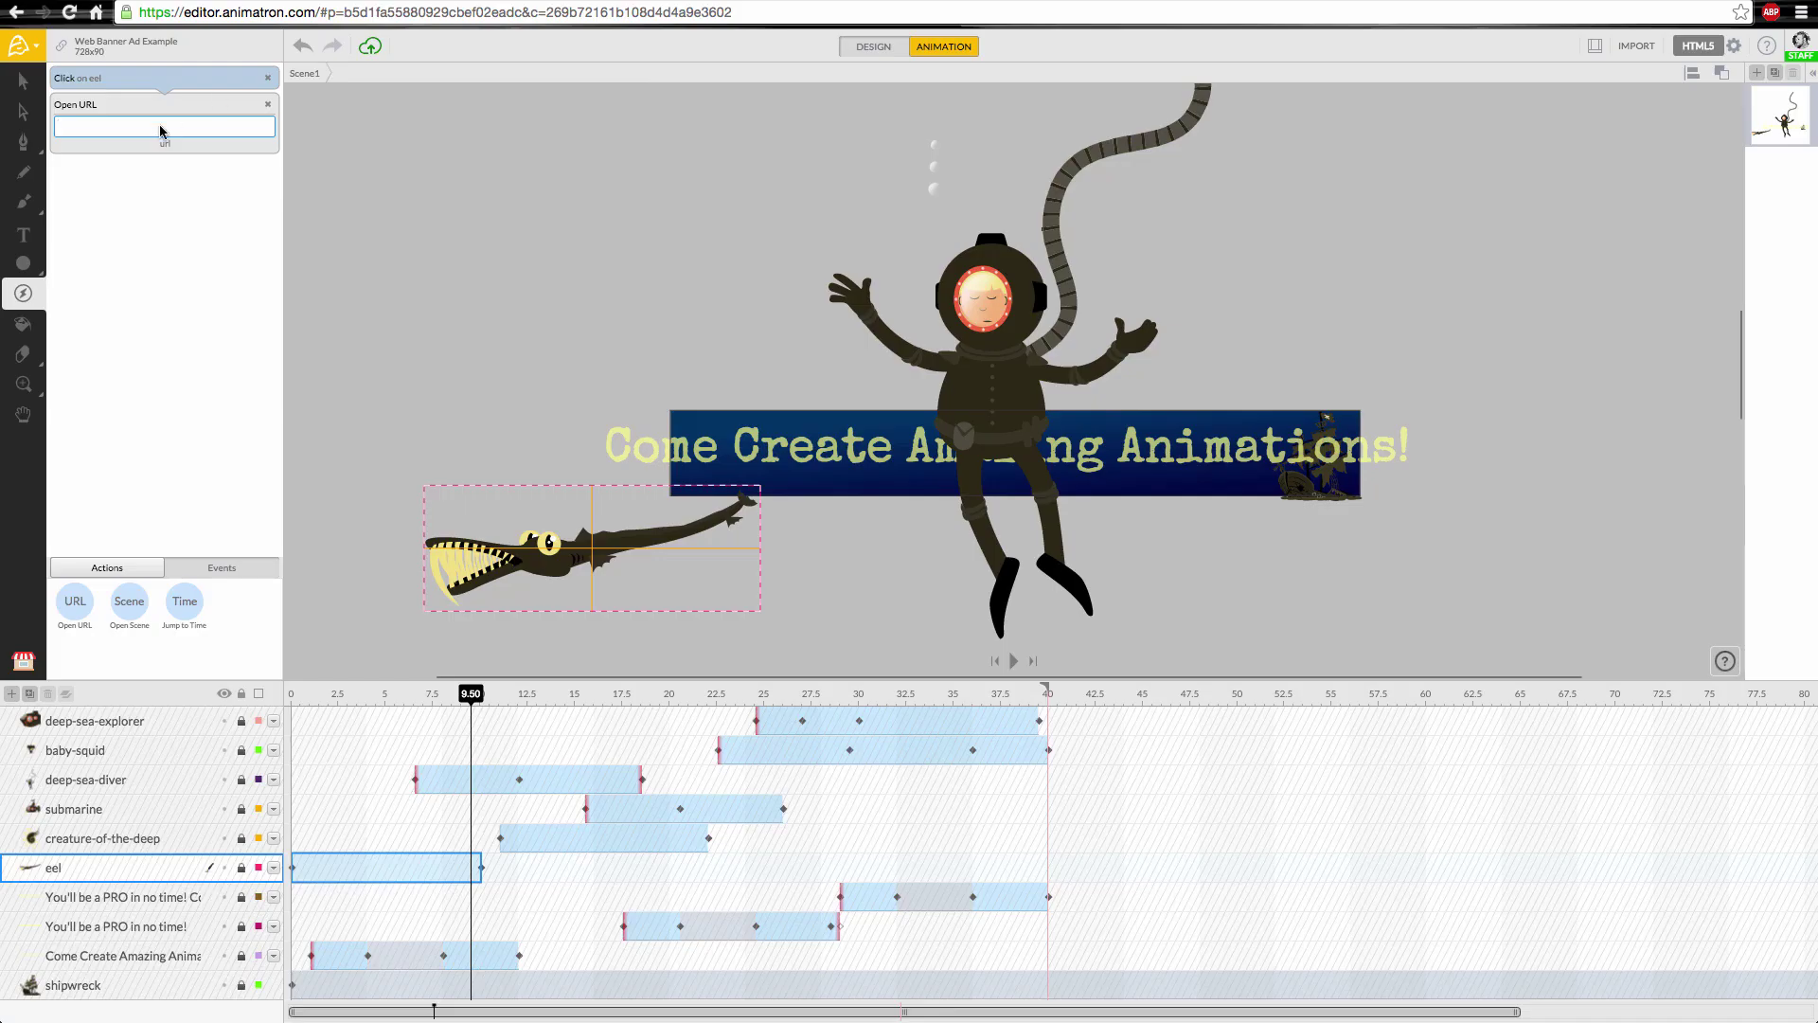
text(https://www.animatron.com/landing)
key(Return)
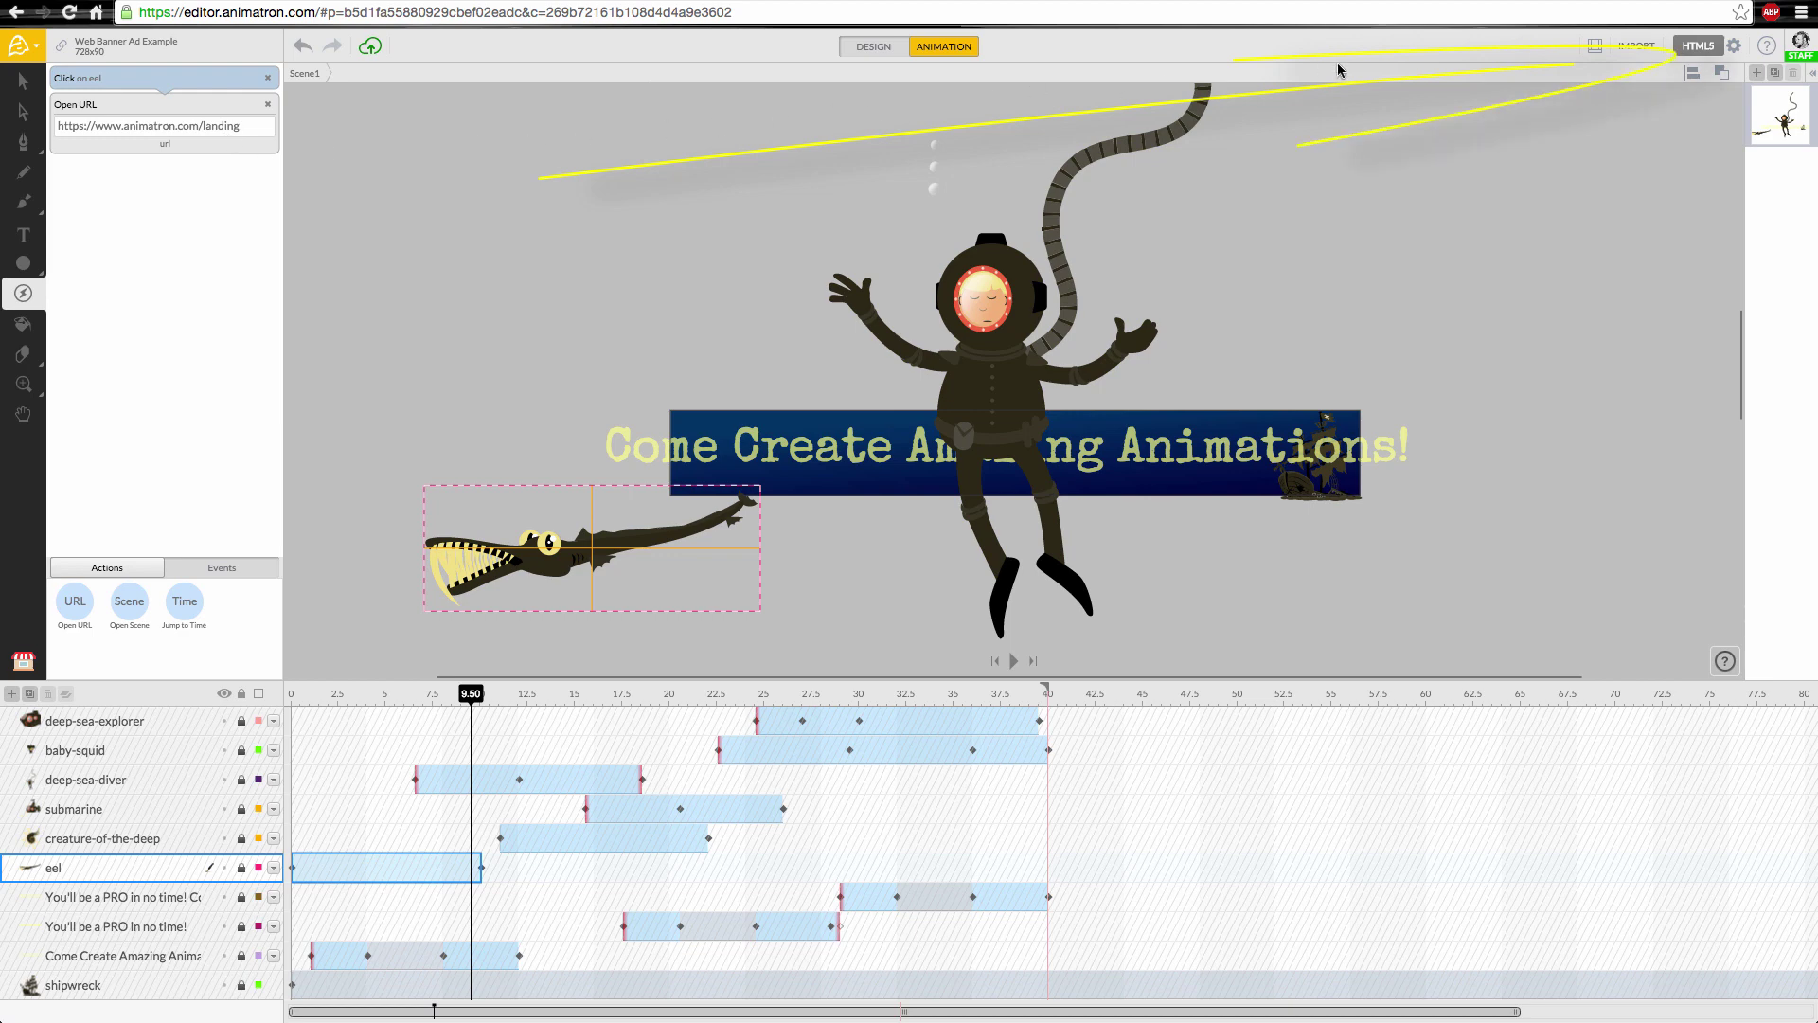
Enable Loop in the HTML5 settings and publish the banner as HTML5
click(1736, 50)
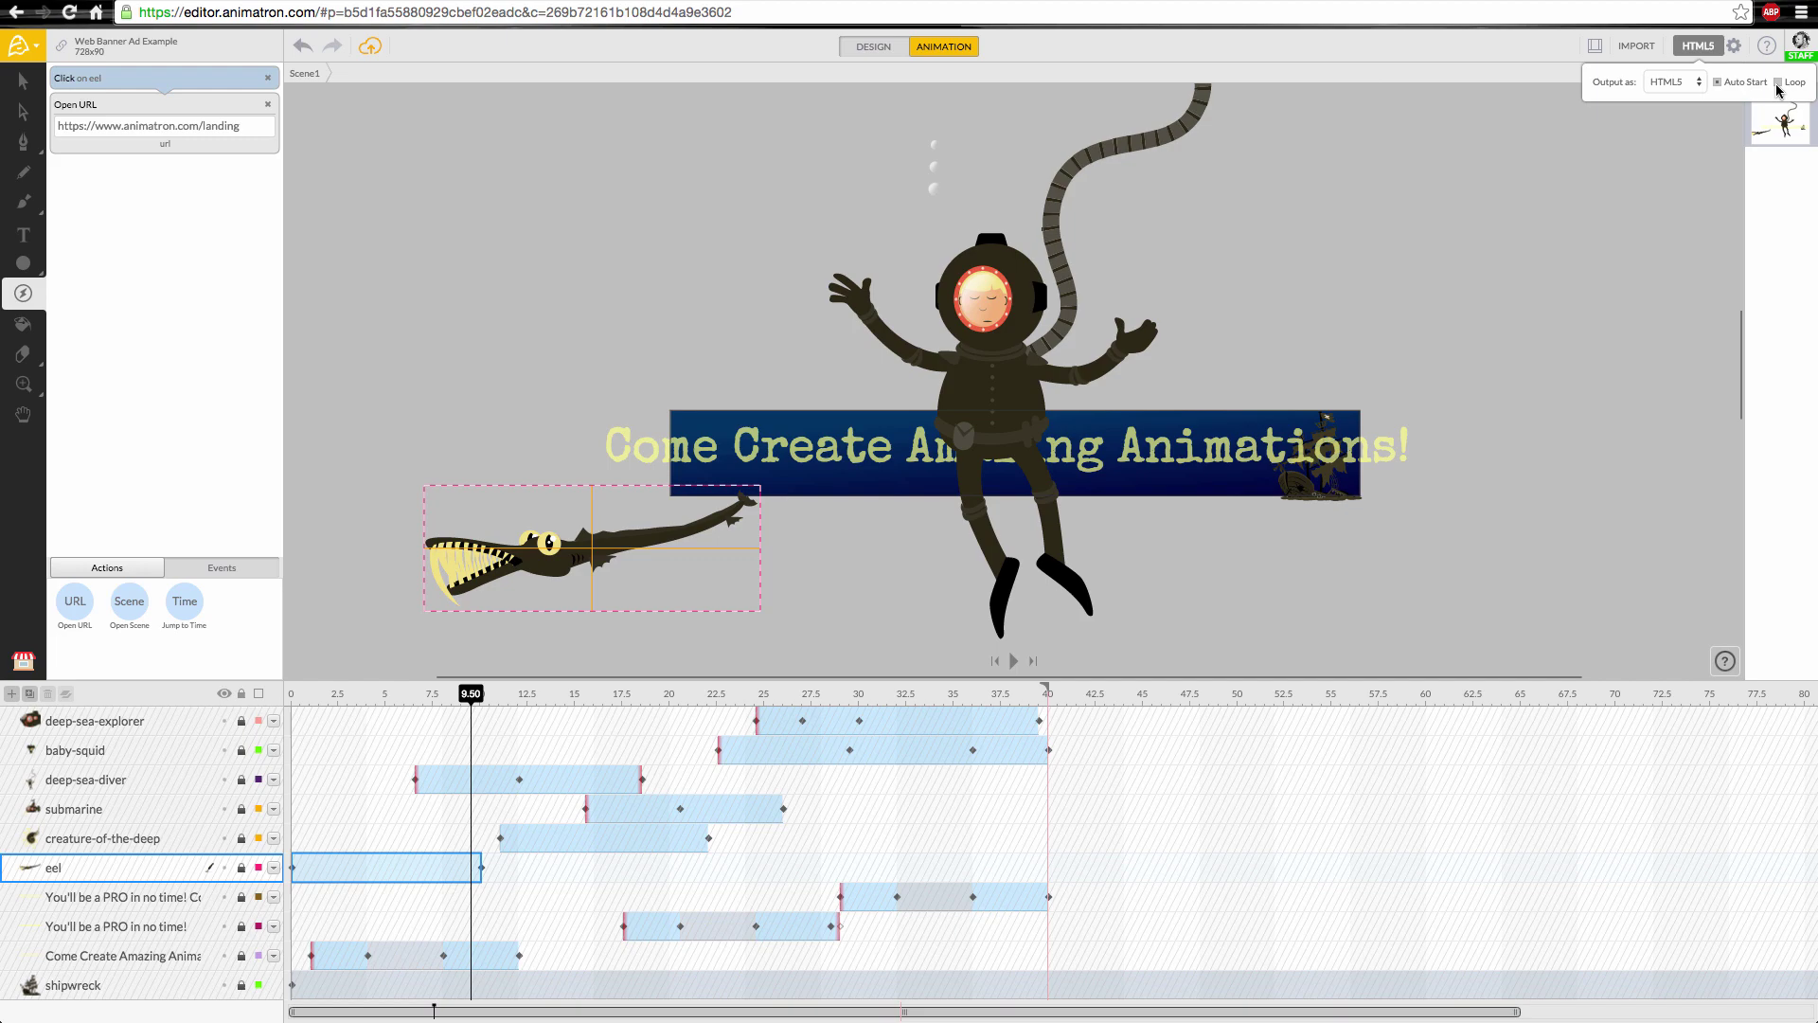
click(1778, 83)
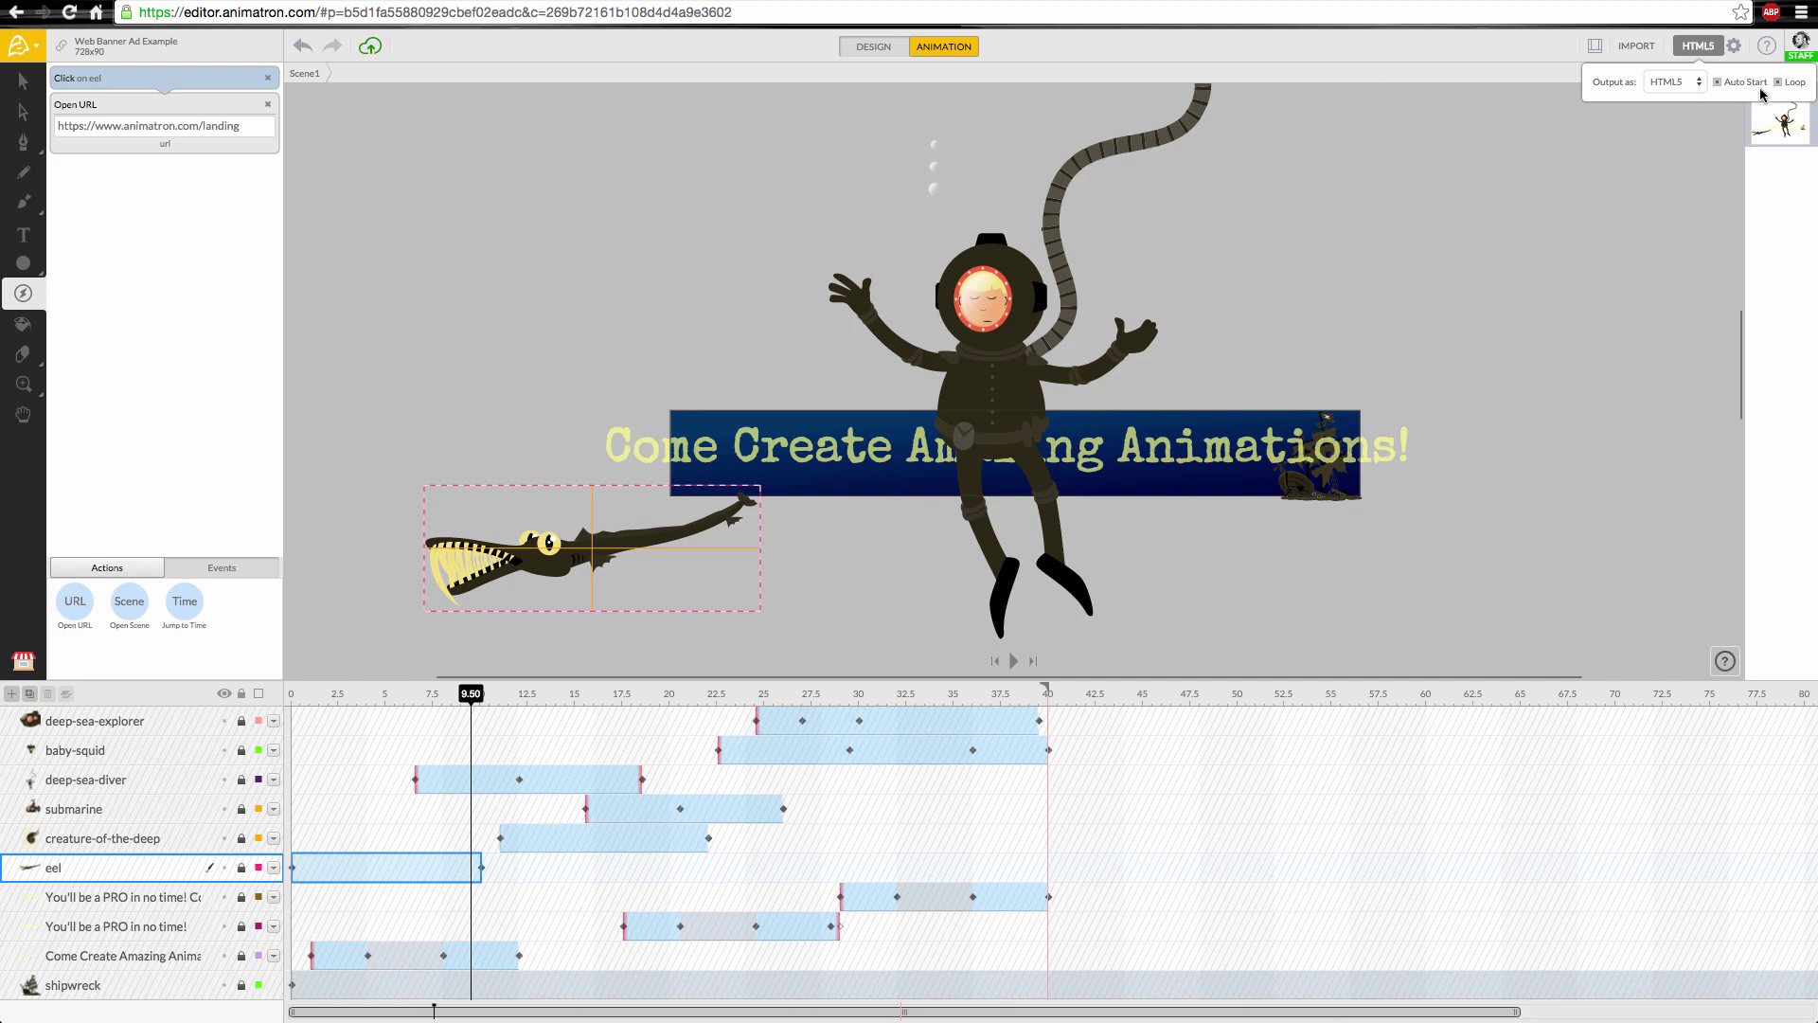
click(1697, 49)
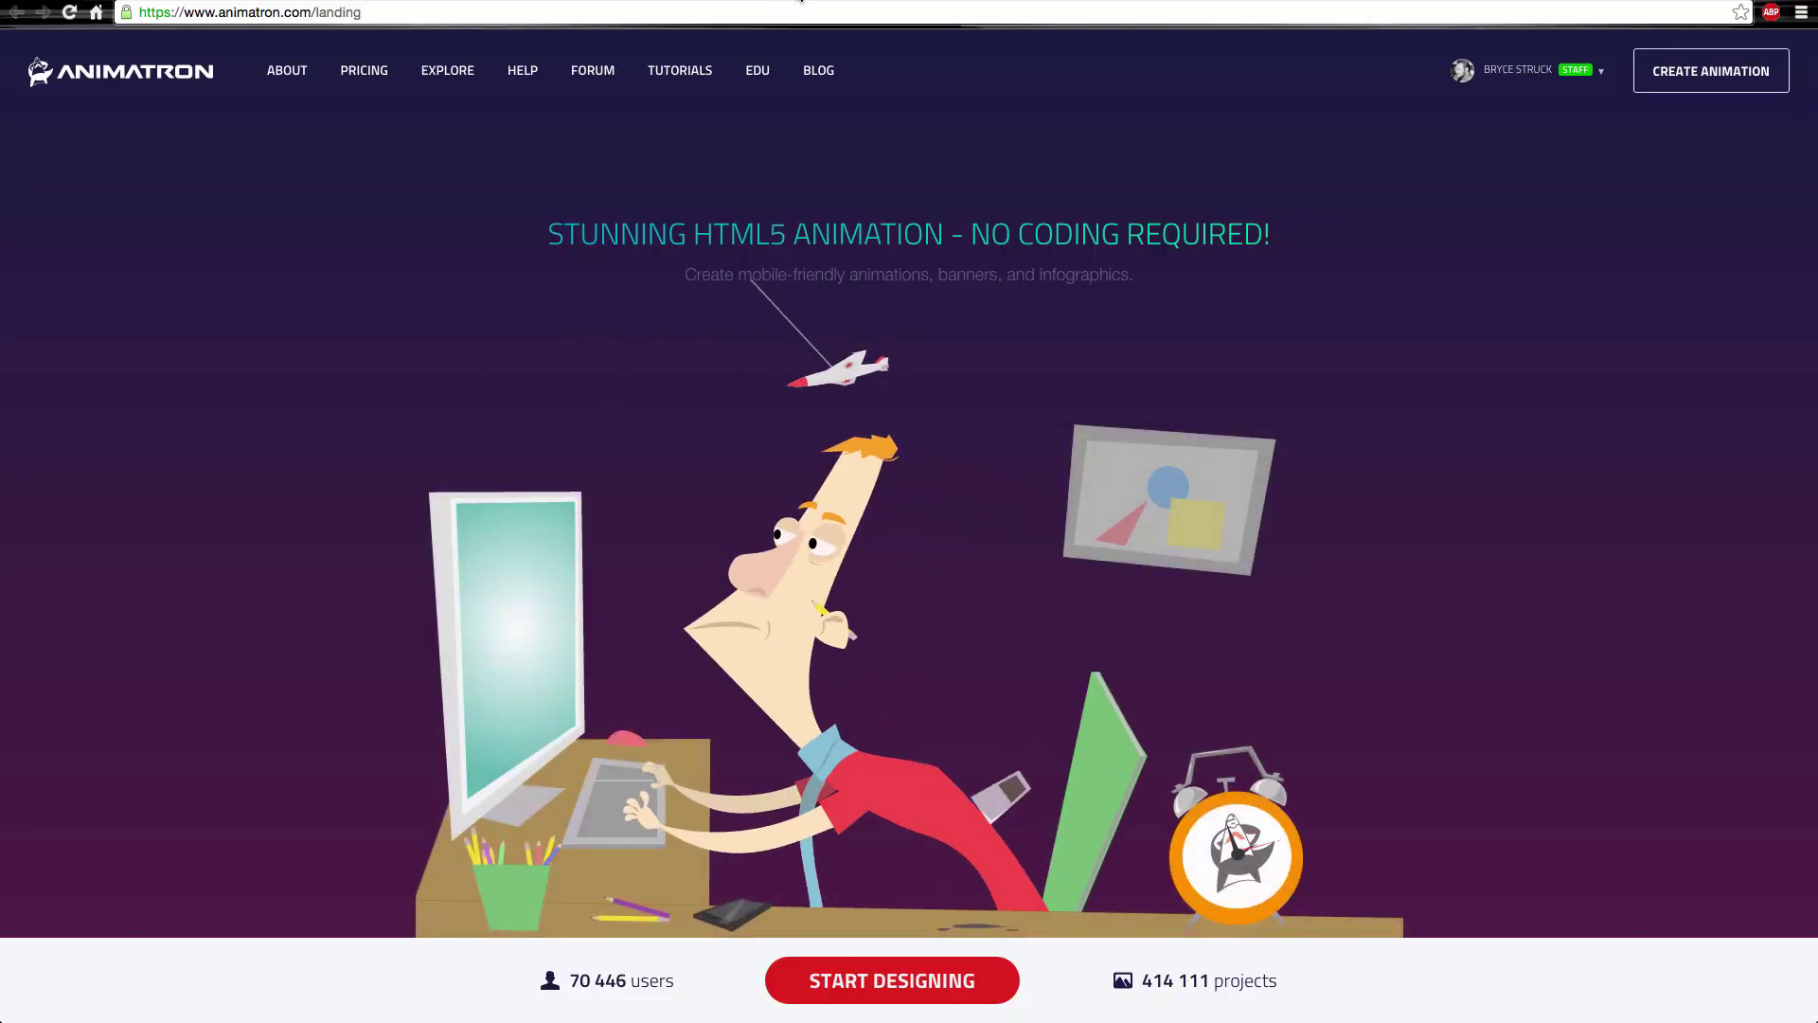
Go back from the landing page to the clip and close the publishing dialog
key(super+bracketleft)
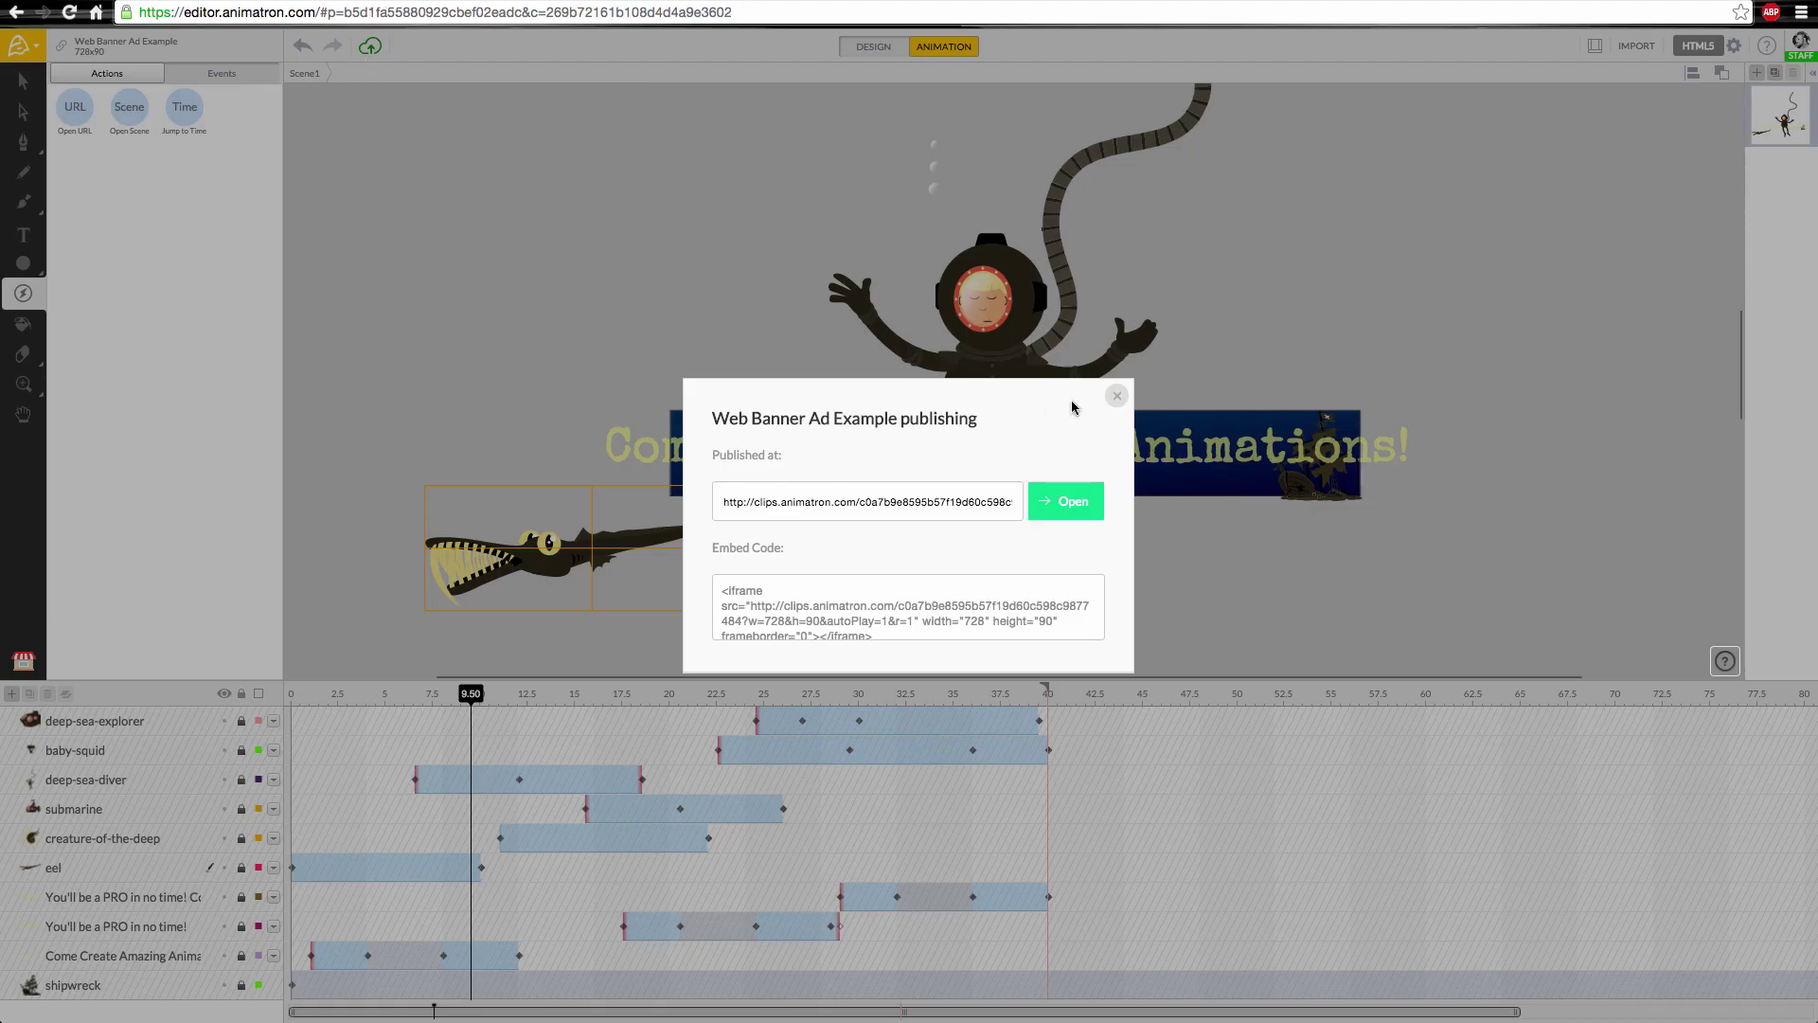
click(1116, 395)
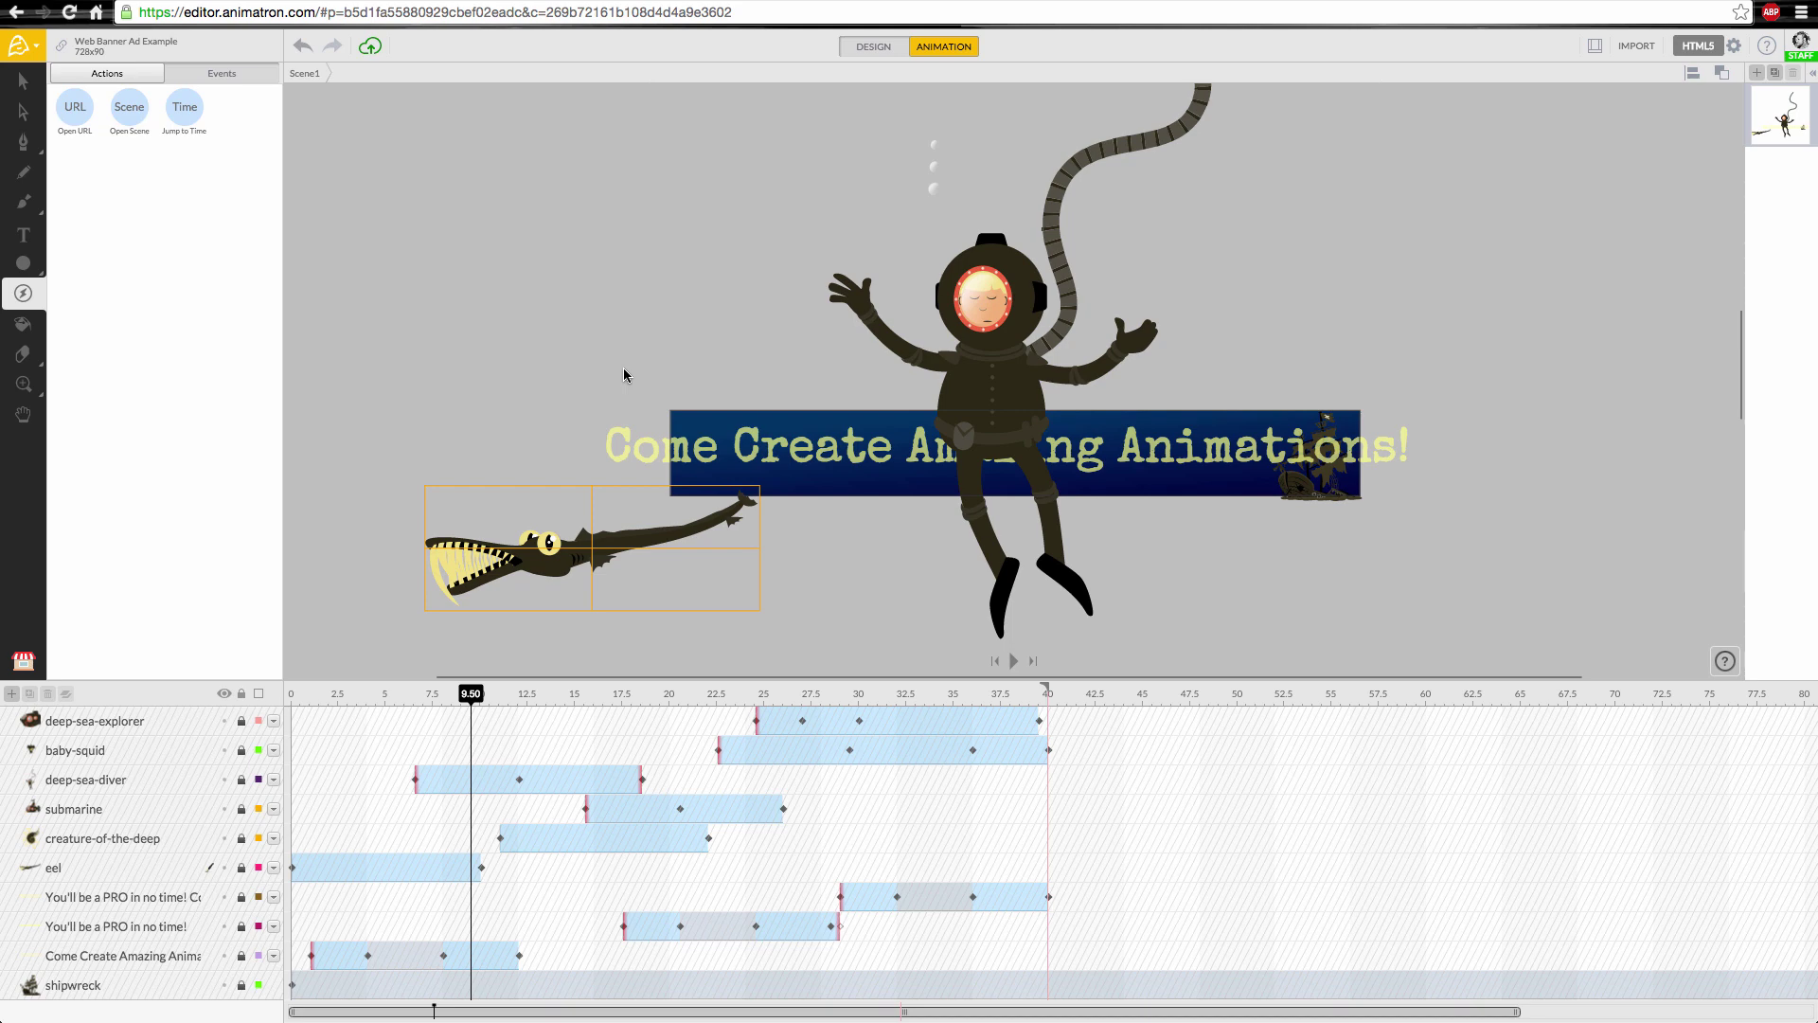
Draw a rectangle over the banner, move it to the top layer and name it 'Clickable Area'
click(62, 265)
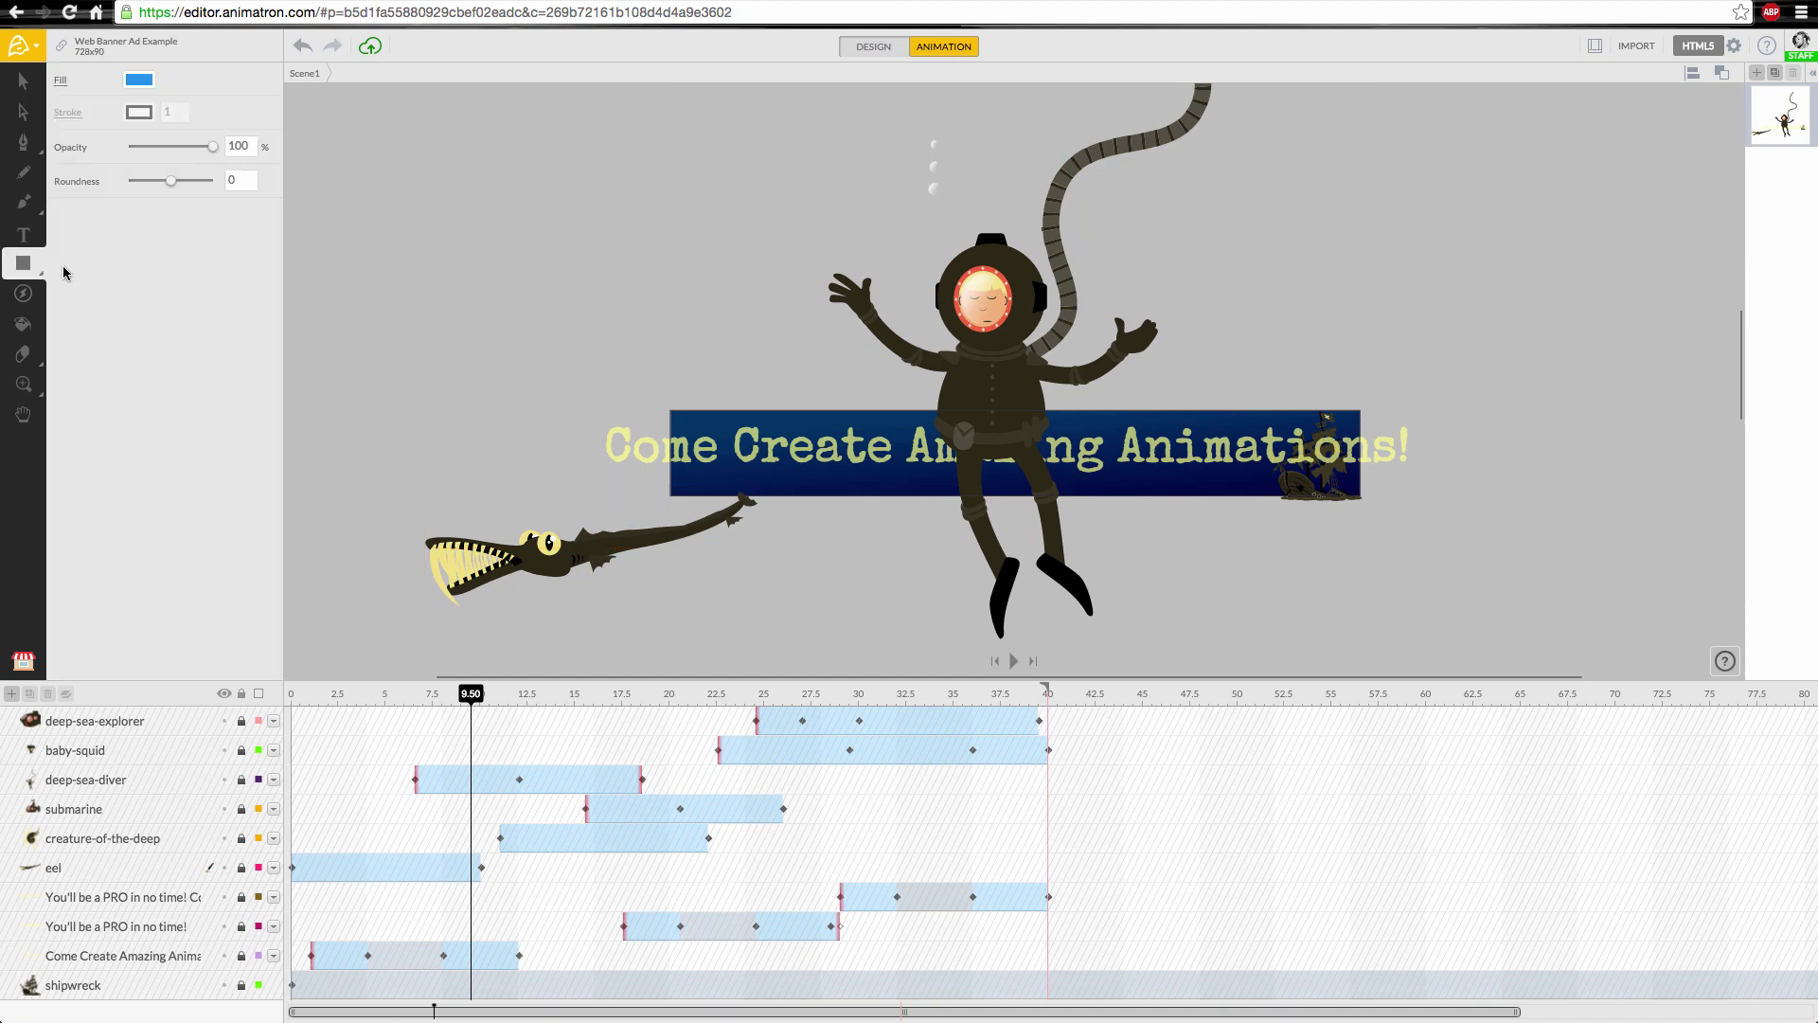
drag(639, 426, 1380, 548)
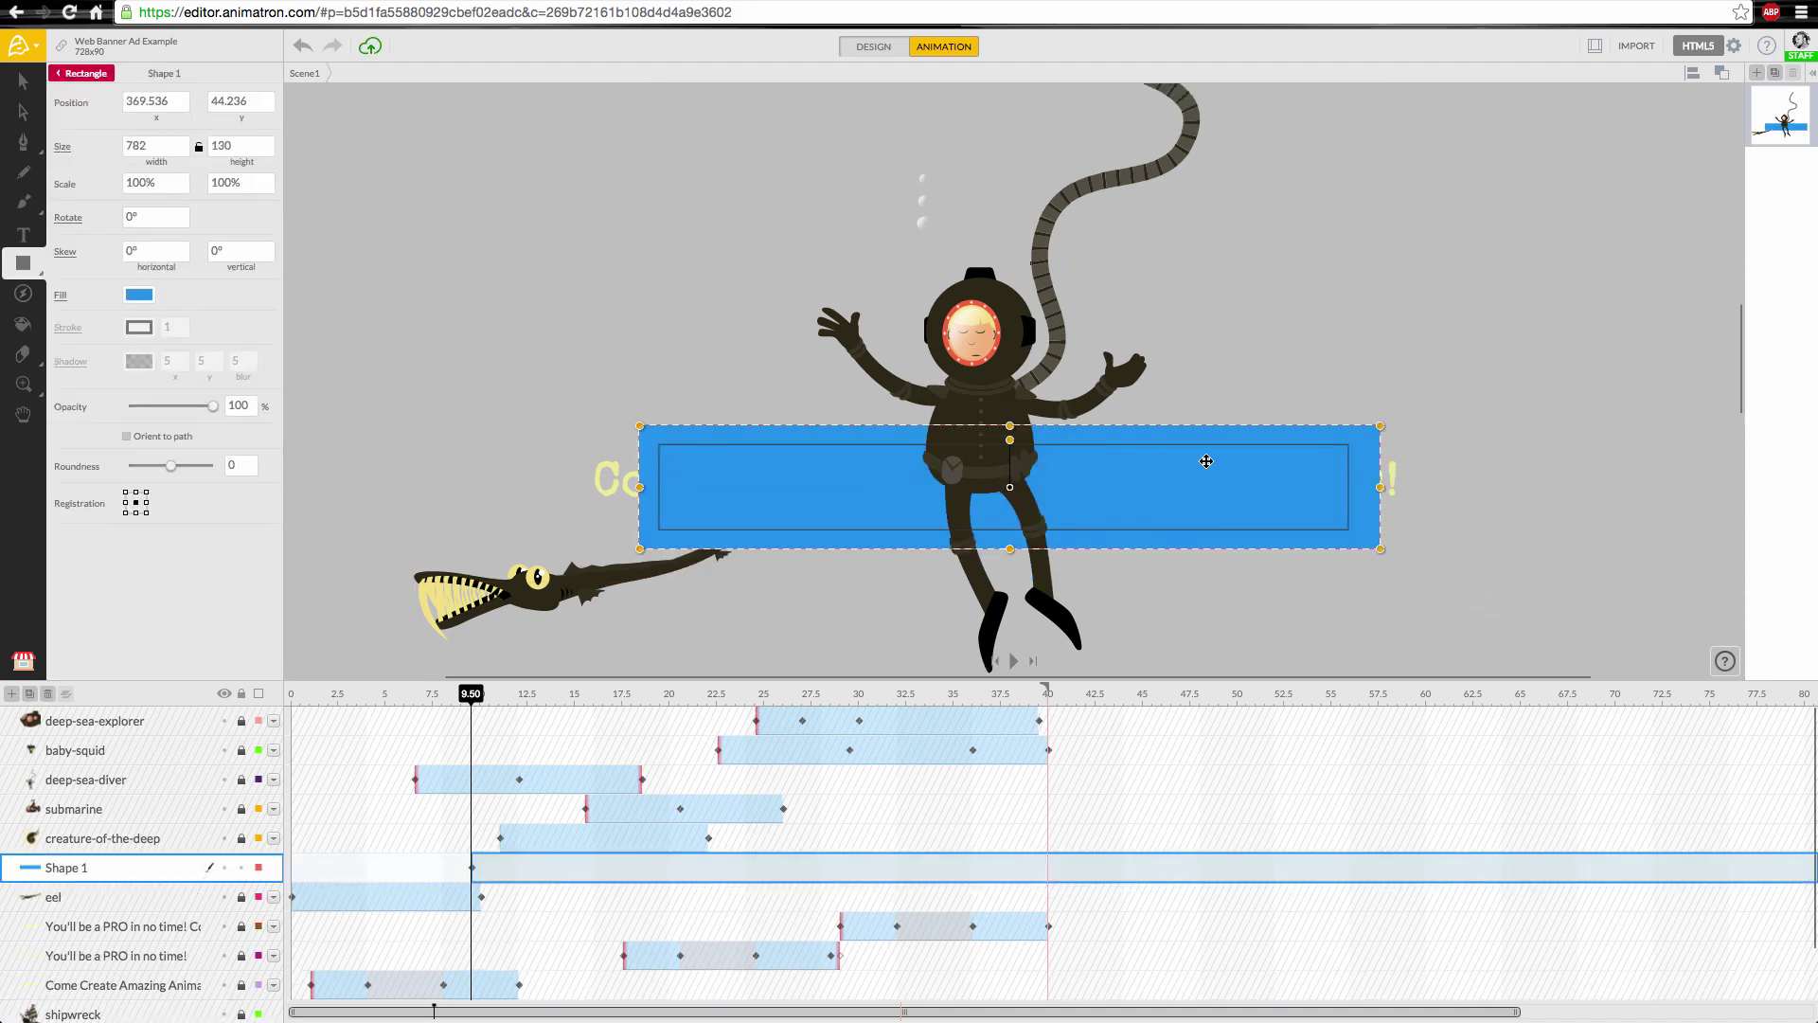
drag(113, 868, 136, 715)
double_click(135, 719)
text(Clickable Are)
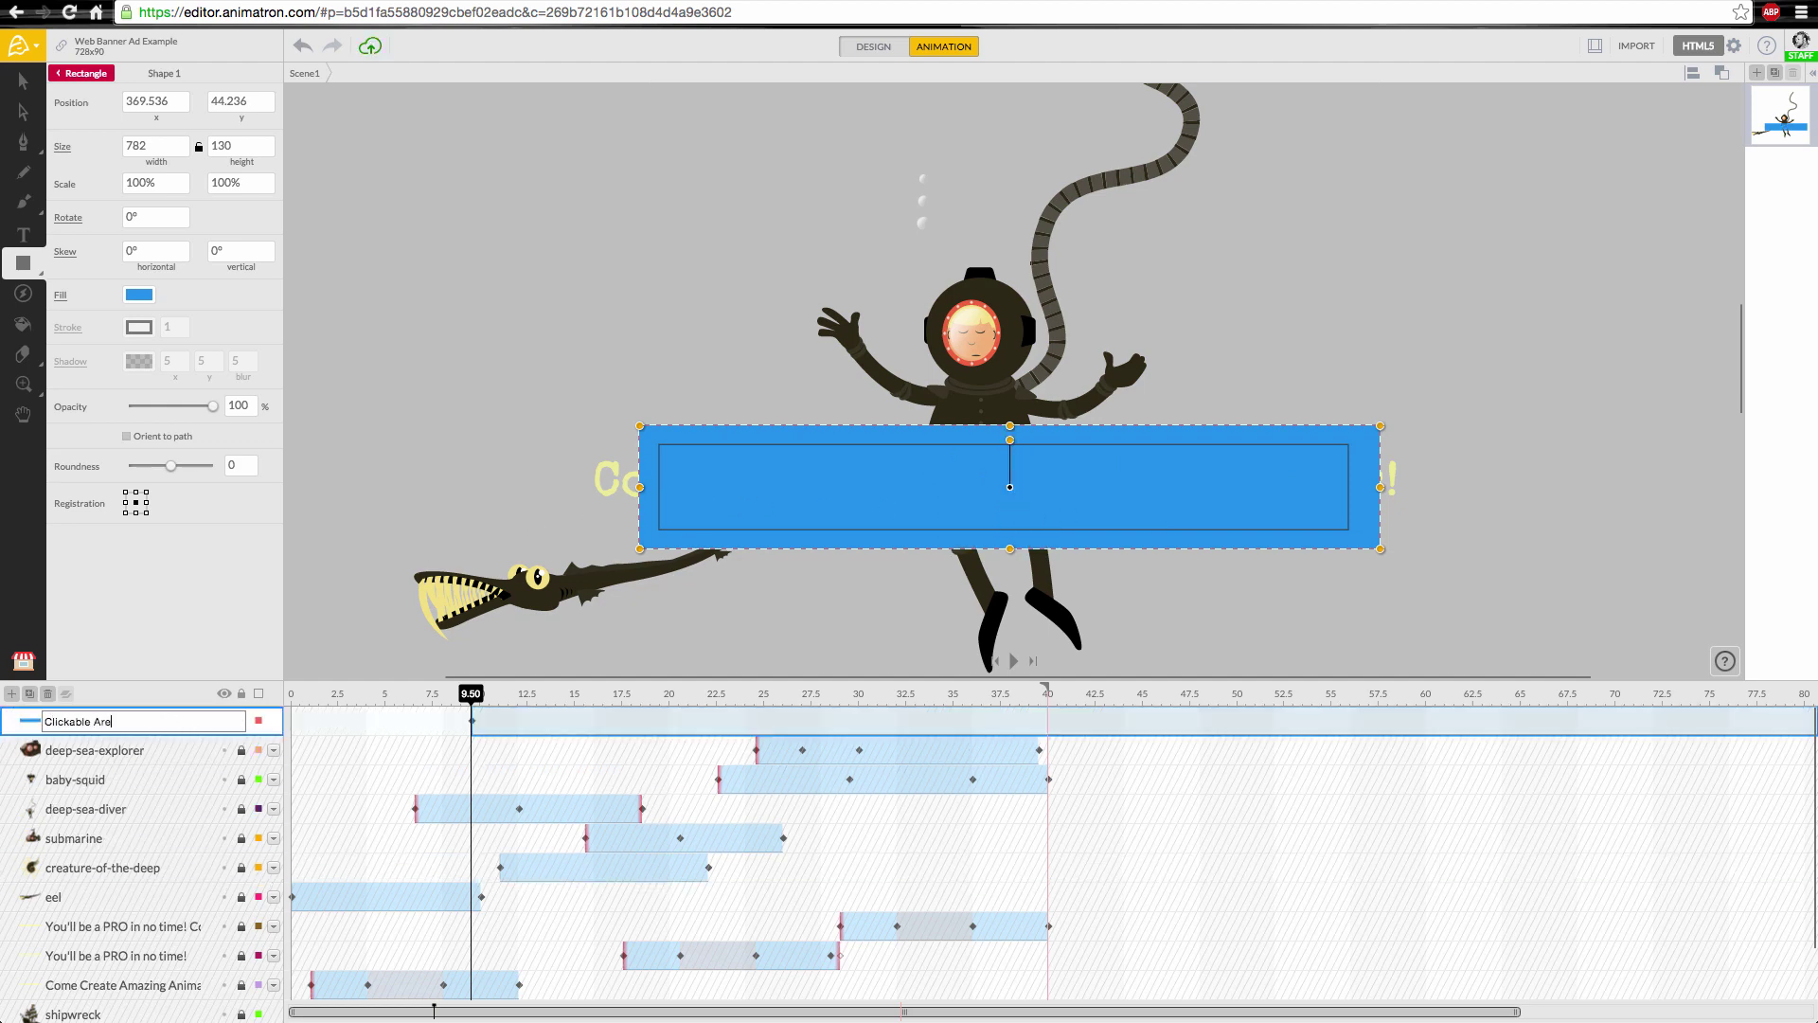
text(a)
key(Return)
key(Home)
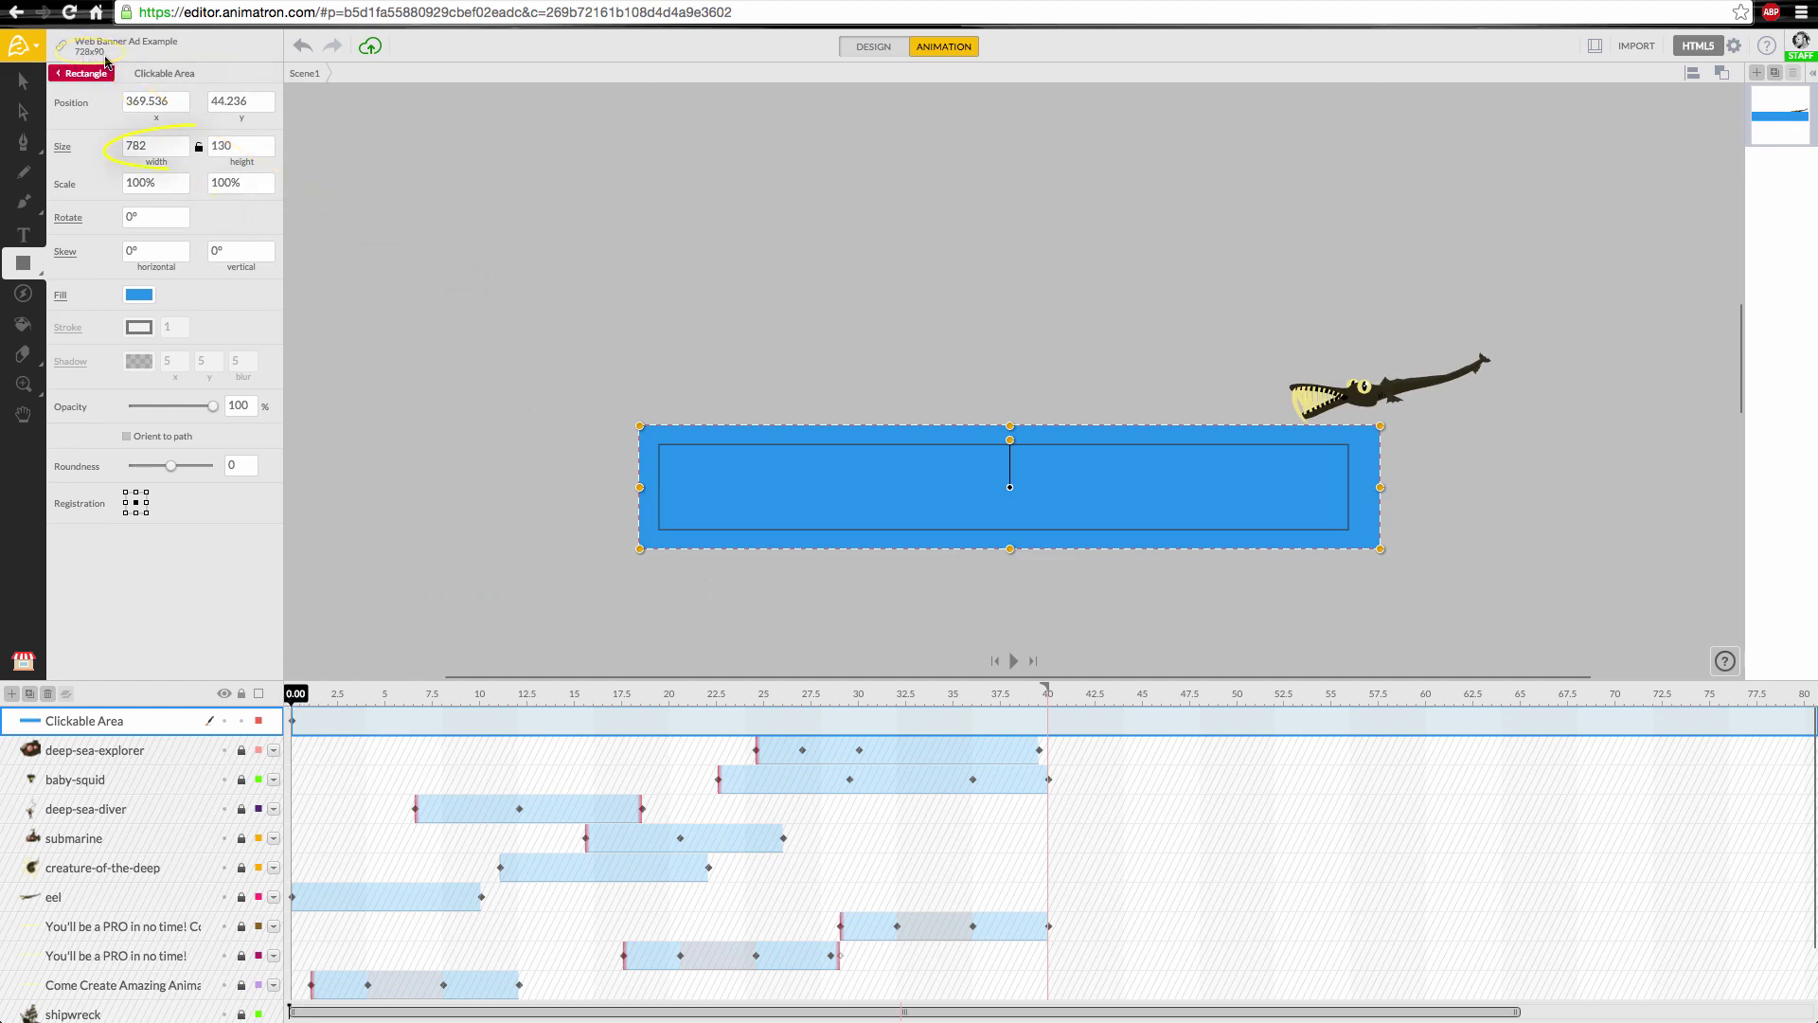
Resize the Clickable Area to 728×90 and centre it horizontally and vertically on the canvas
click(149, 147)
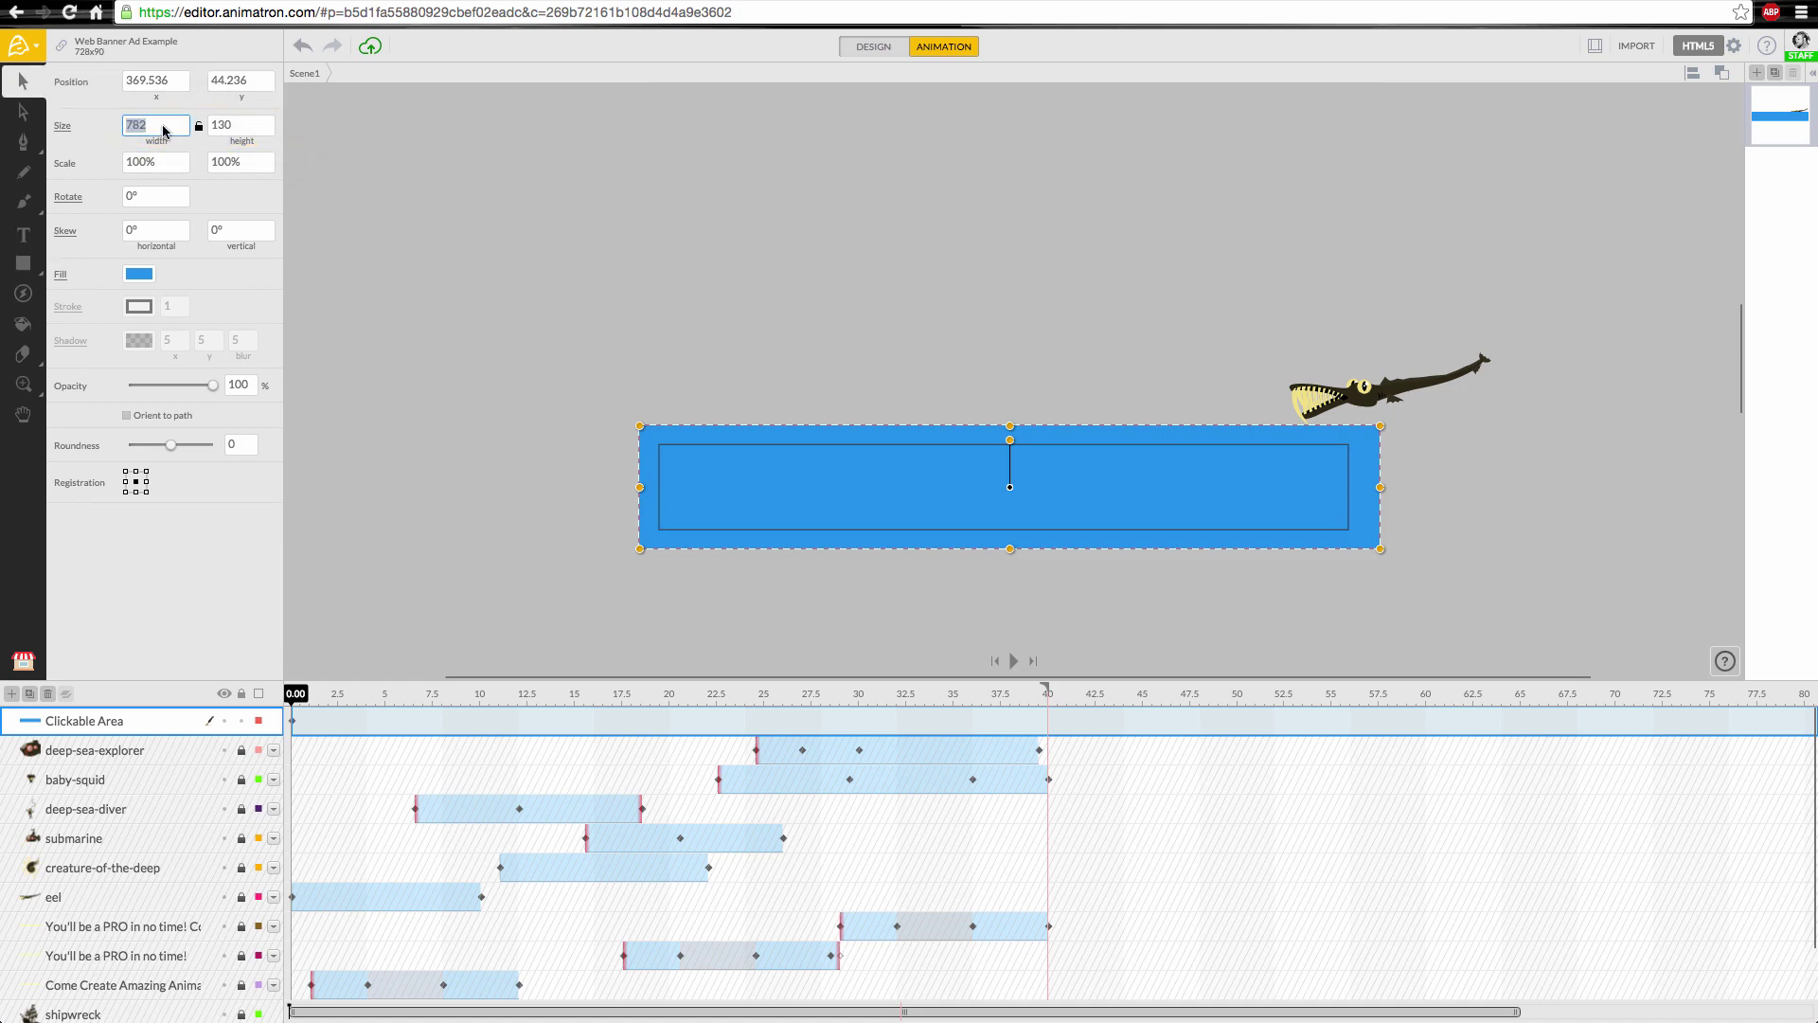
text(728)
key(Tab)
text(90)
key(Return)
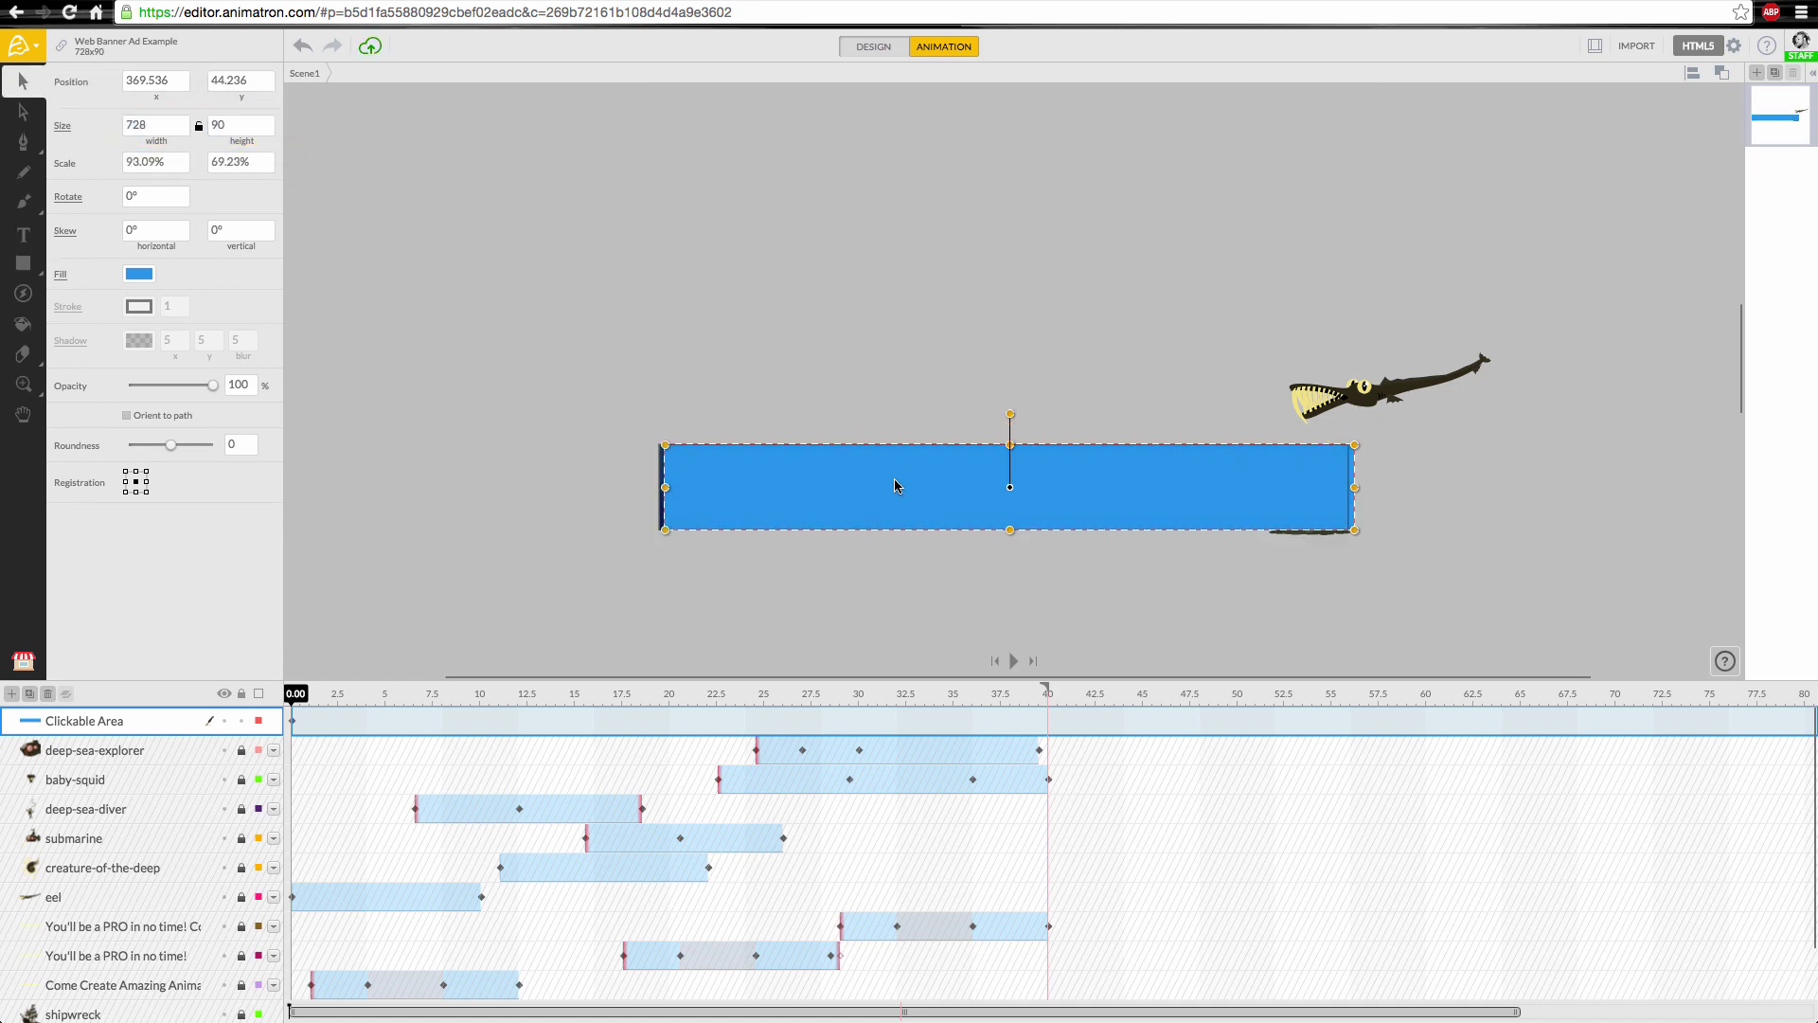
click(1693, 73)
click(1693, 117)
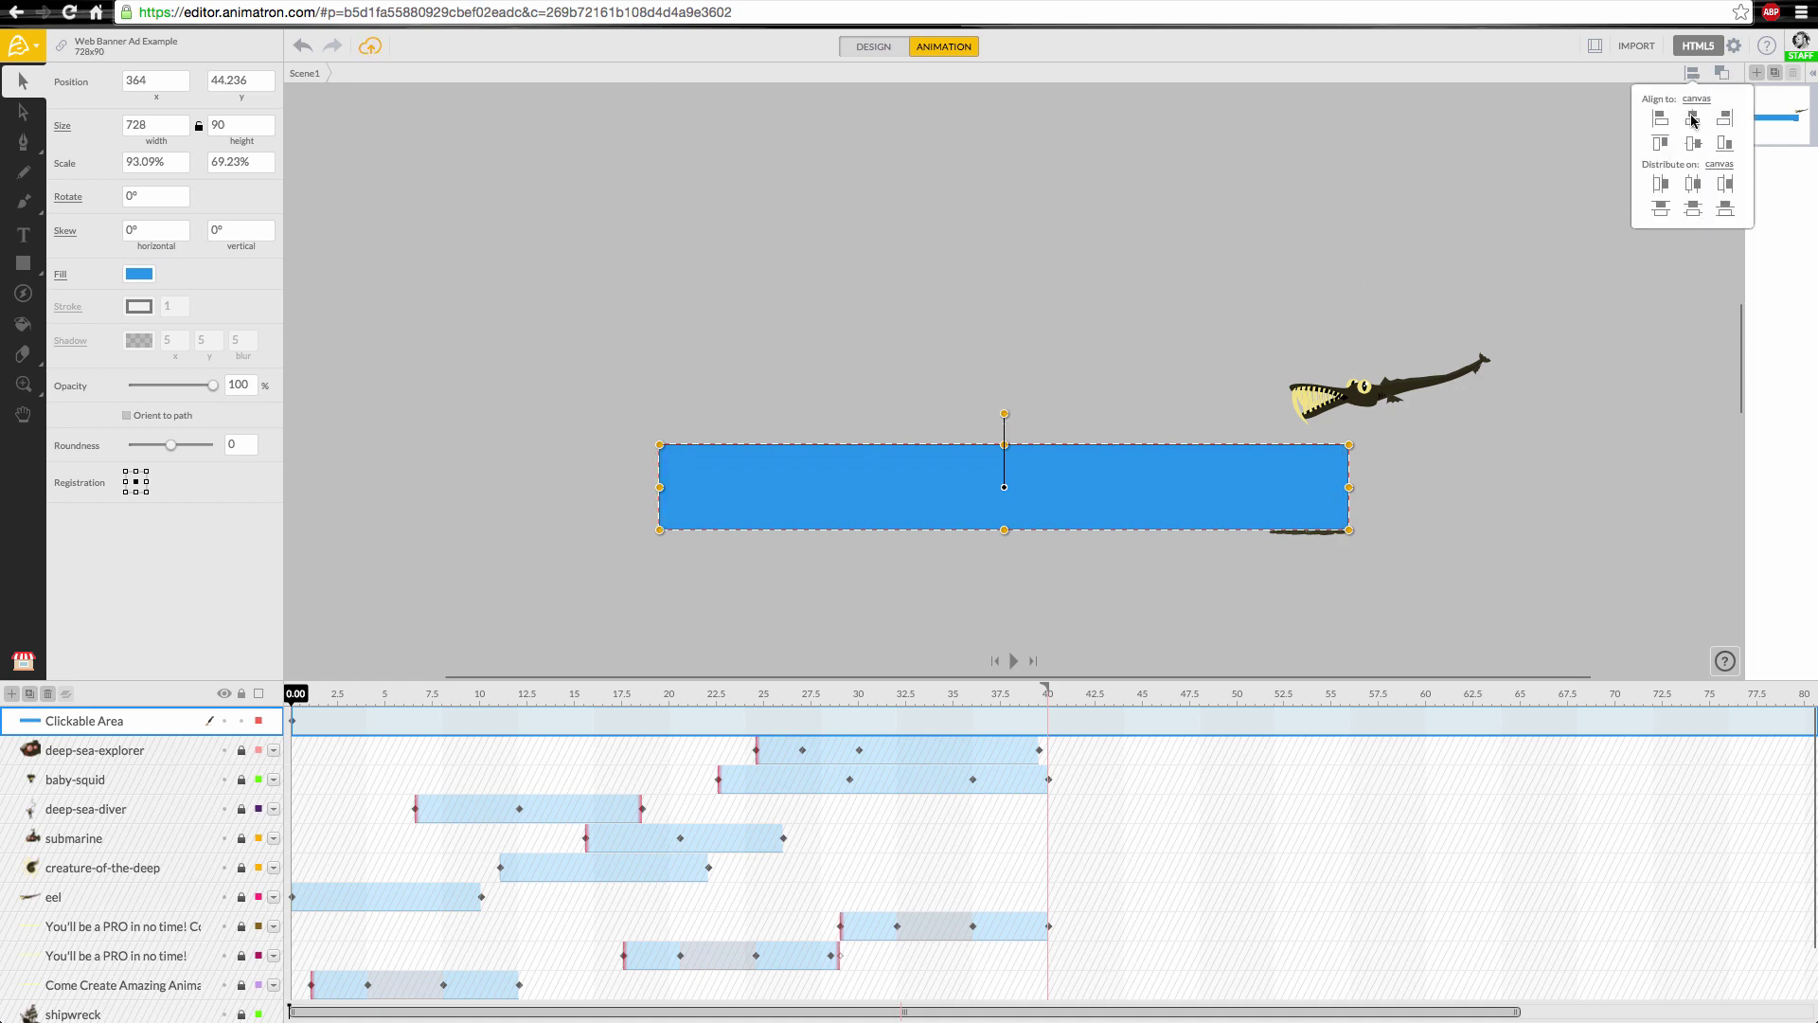
click(1694, 142)
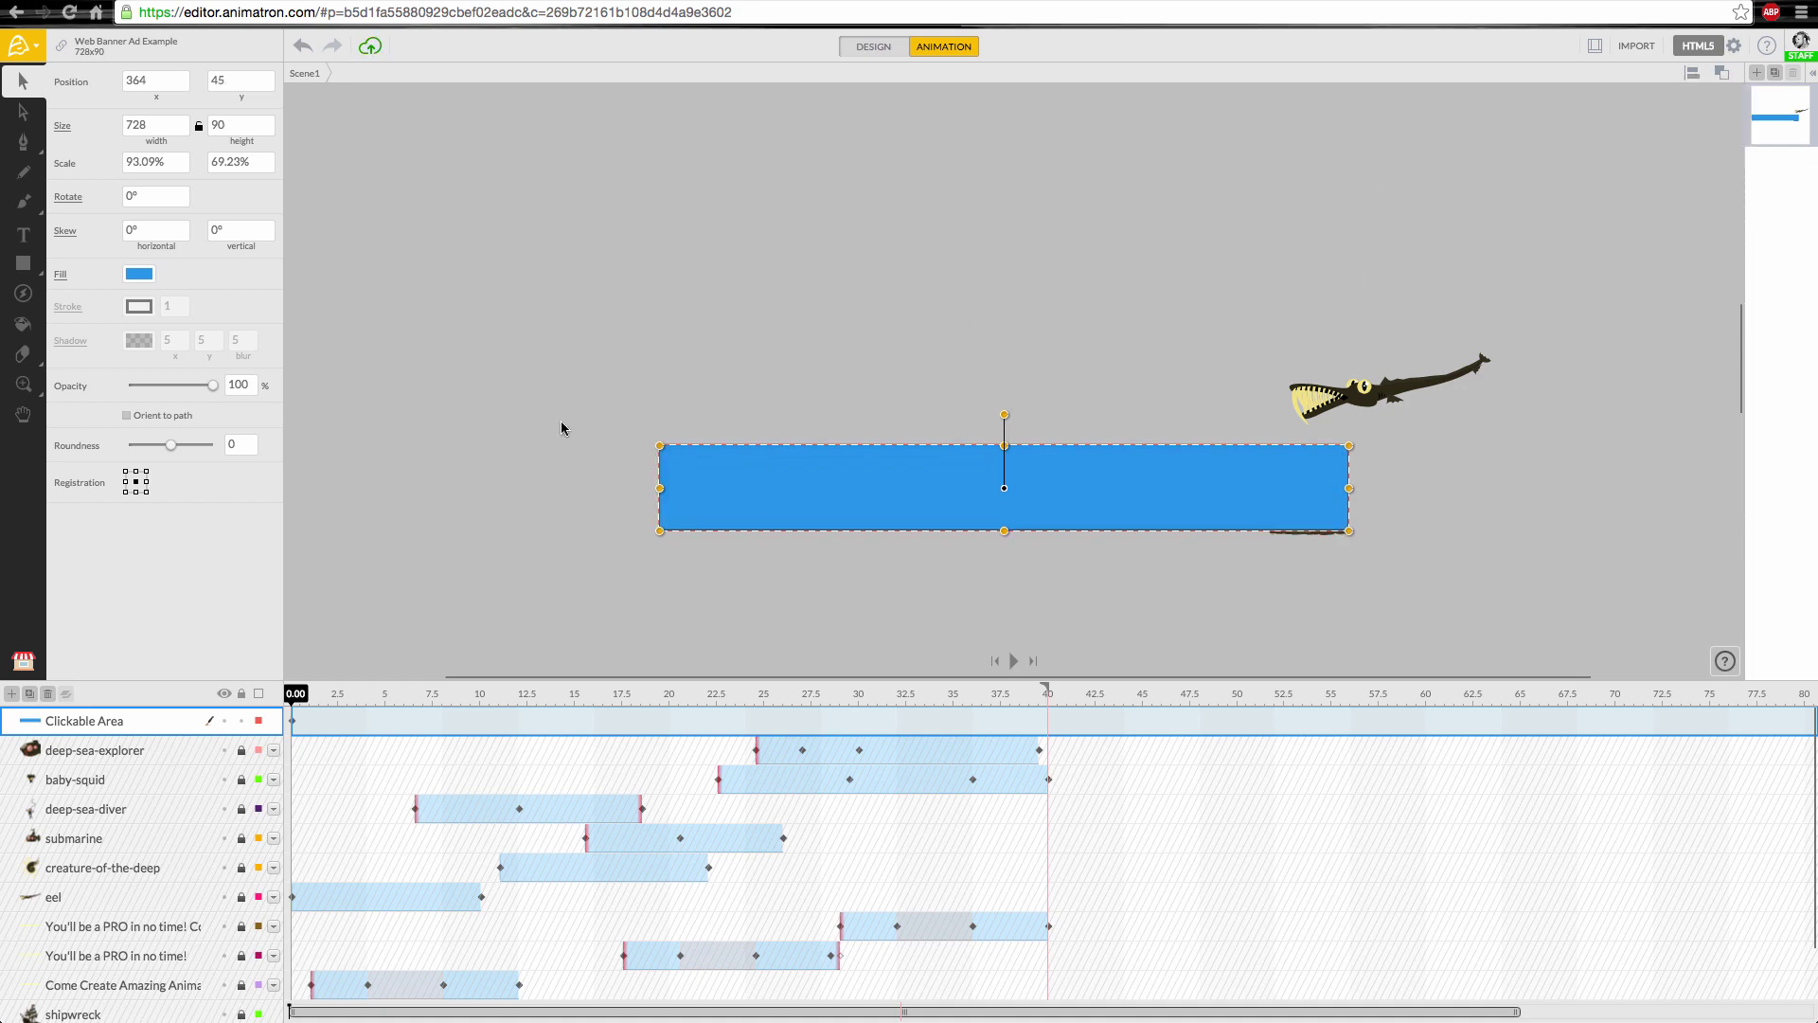
Set the Clickable Area's opacity to 0 and give it a Click event opening the landing URL
drag(213, 385, 125, 384)
click(23, 293)
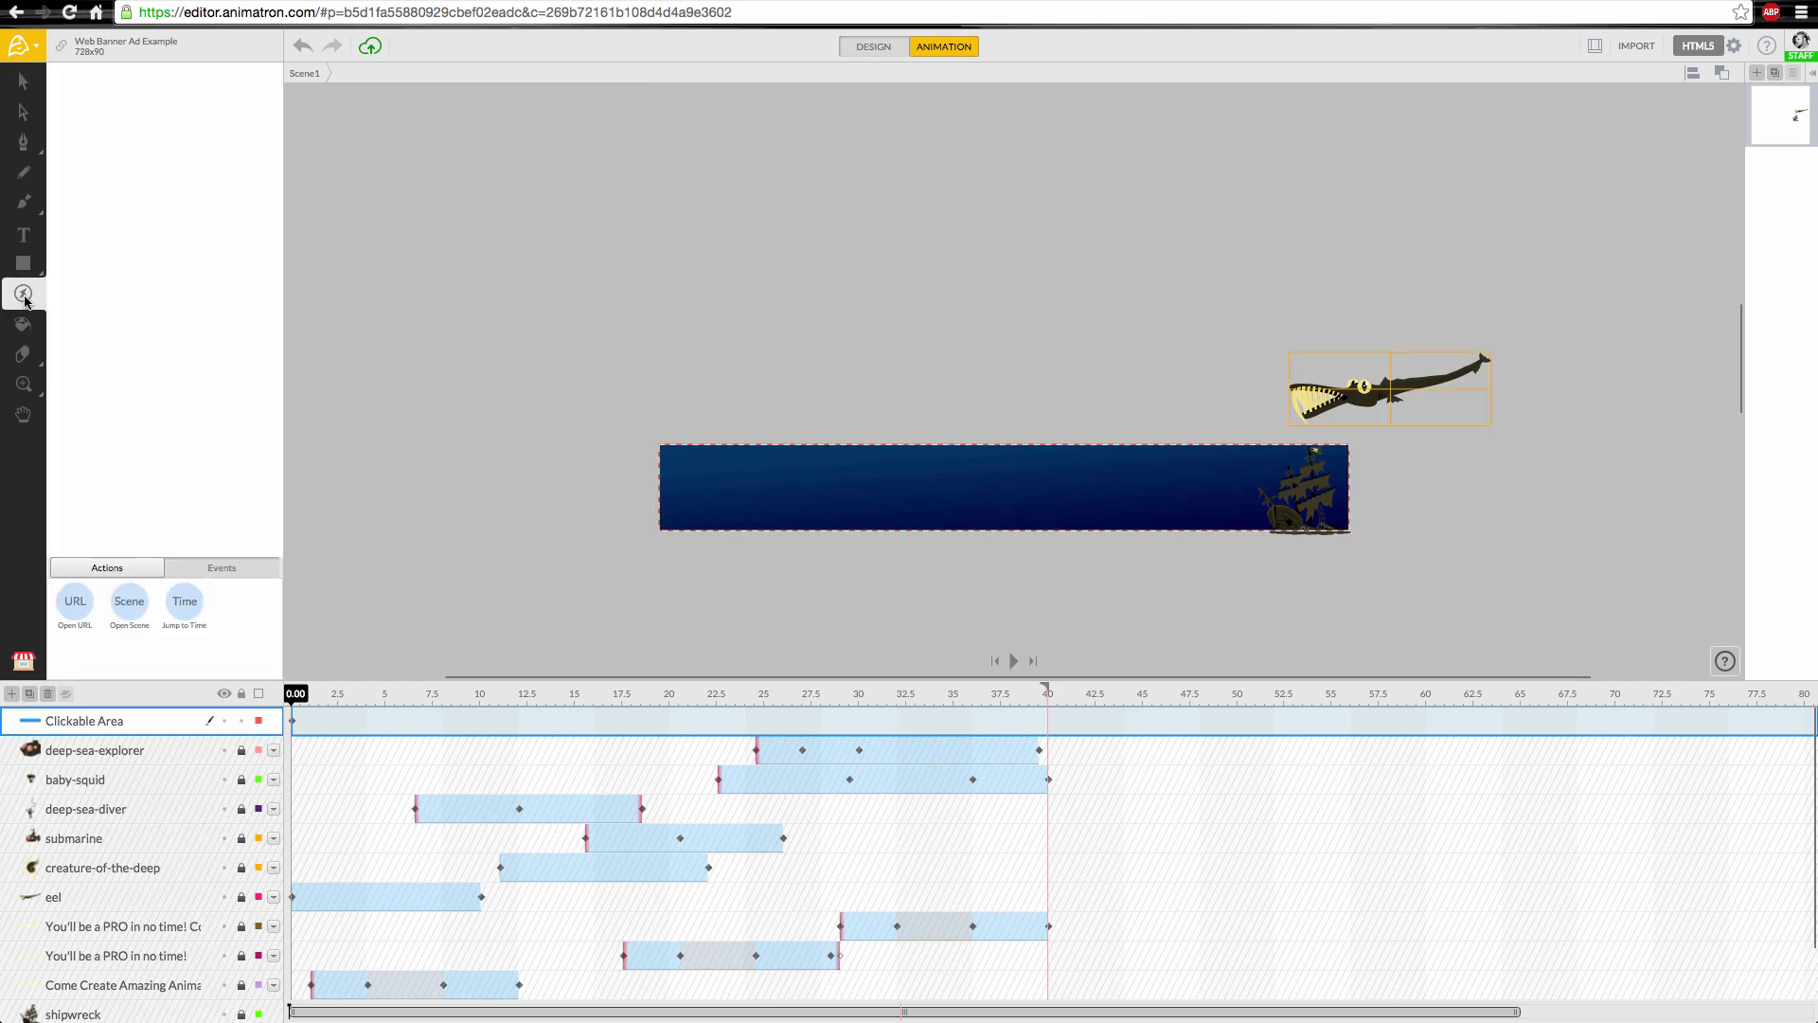
click(195, 568)
drag(185, 601, 129, 90)
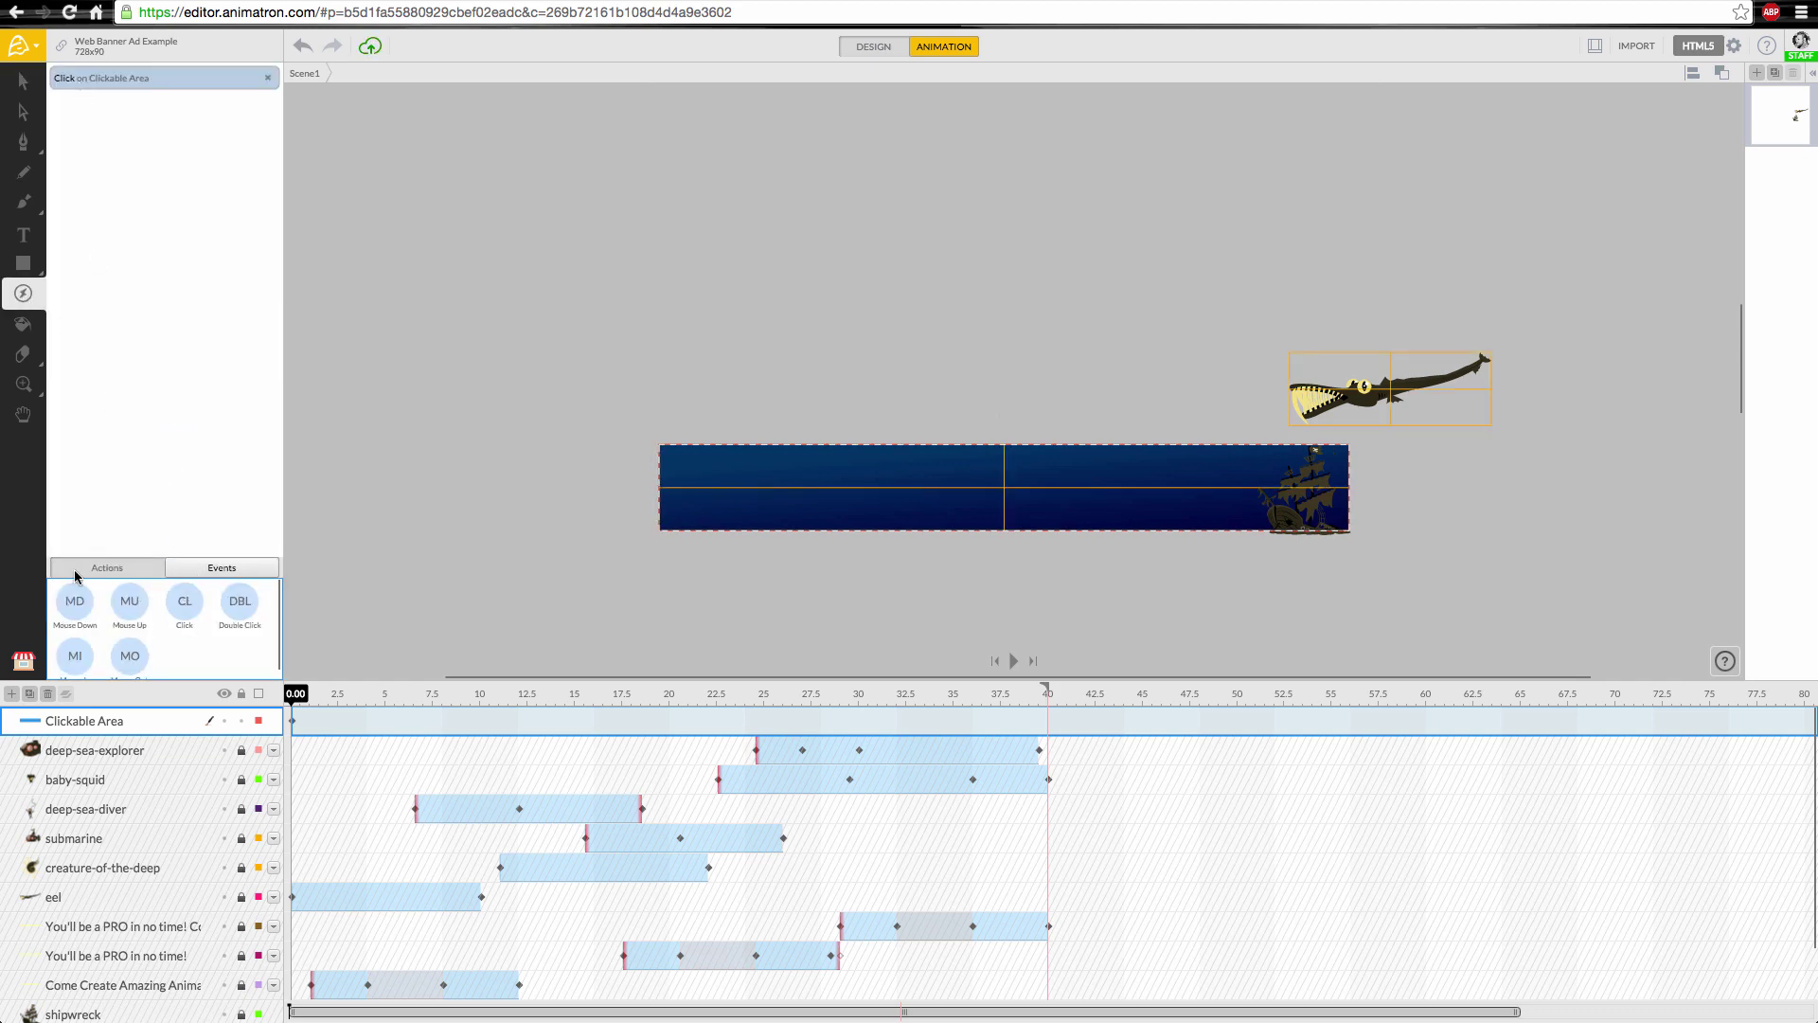
click(76, 572)
drag(75, 600, 106, 382)
click(127, 127)
text(https://www.animatron.com/landing)
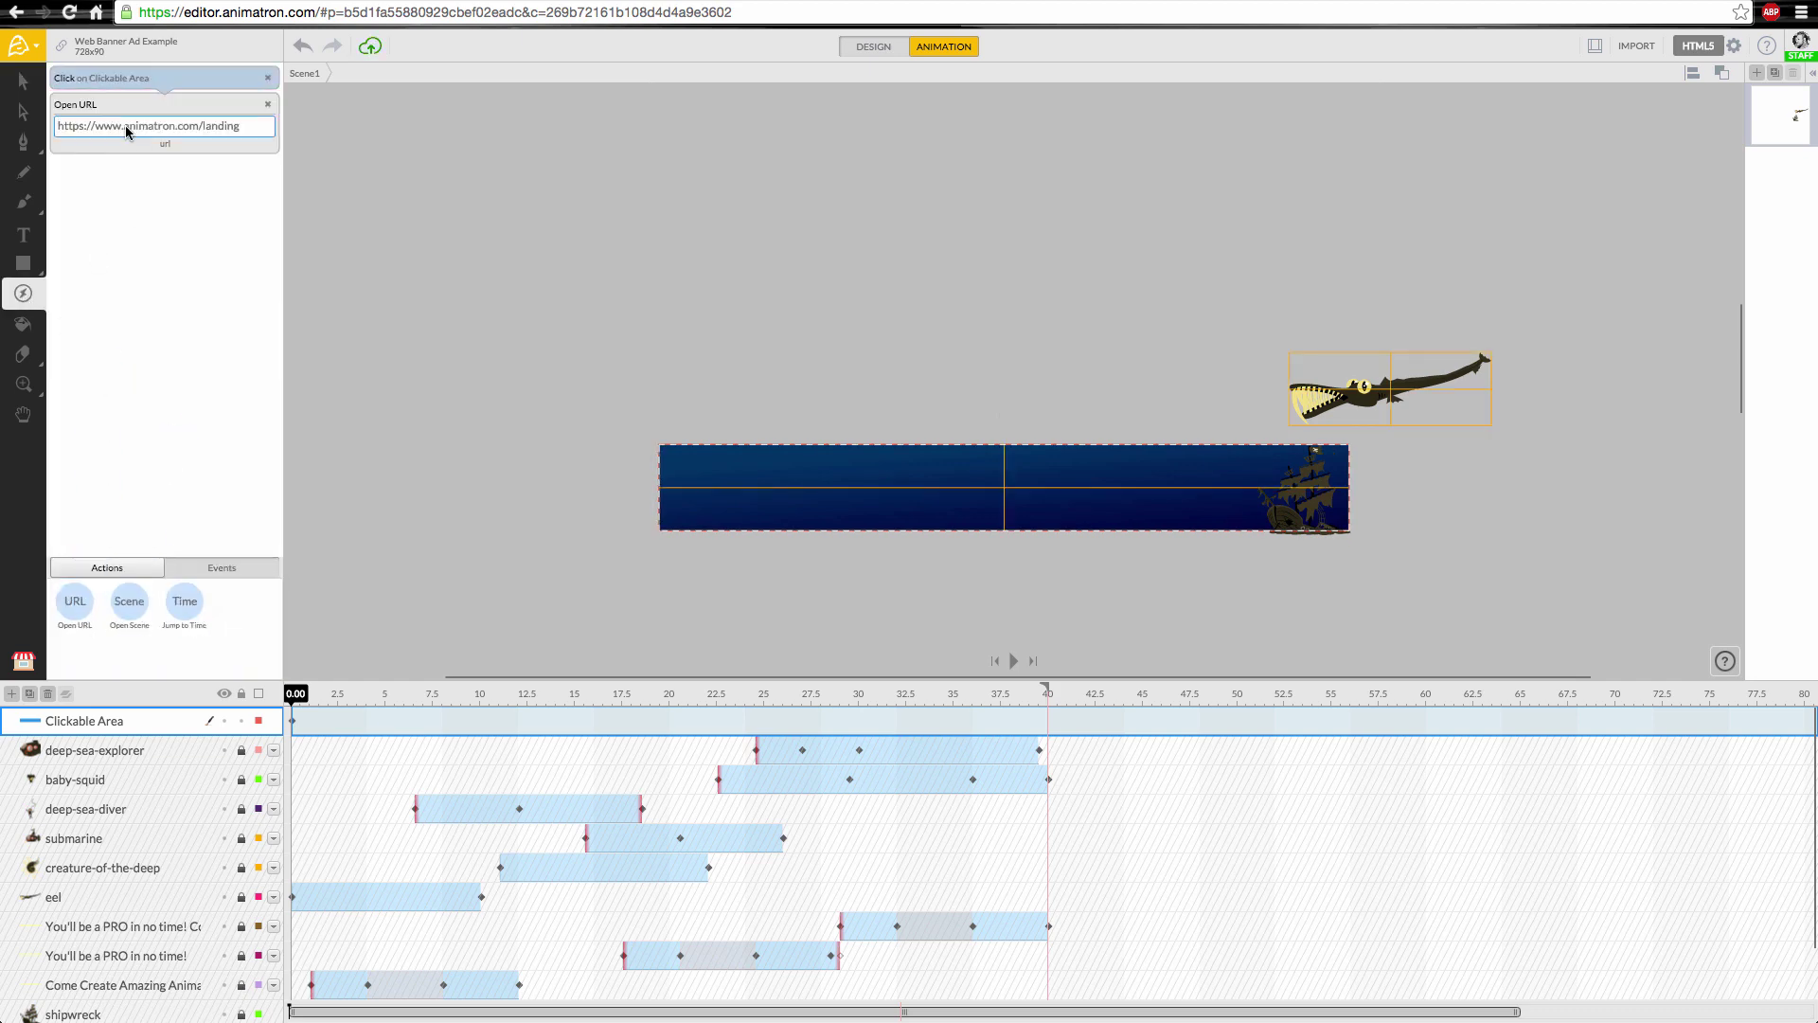
Delete the eel's Click event and save the Clickable Area into the Project Library
click(98, 899)
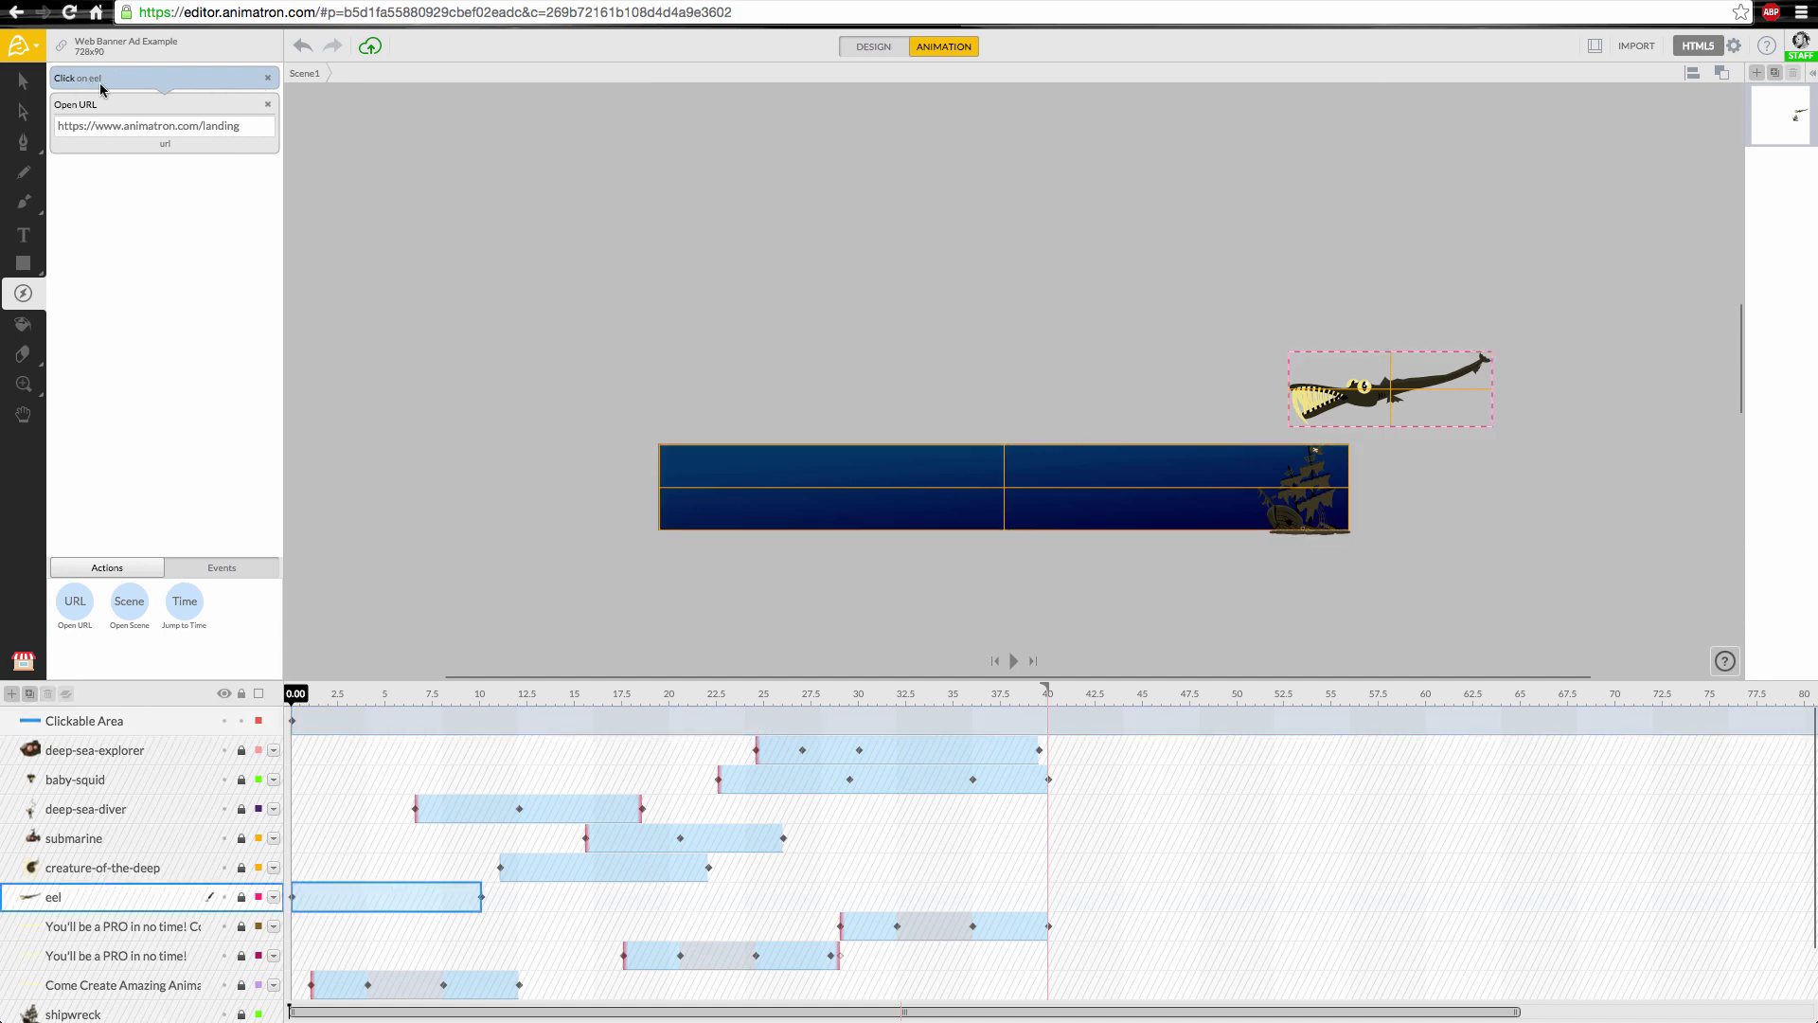
click(269, 80)
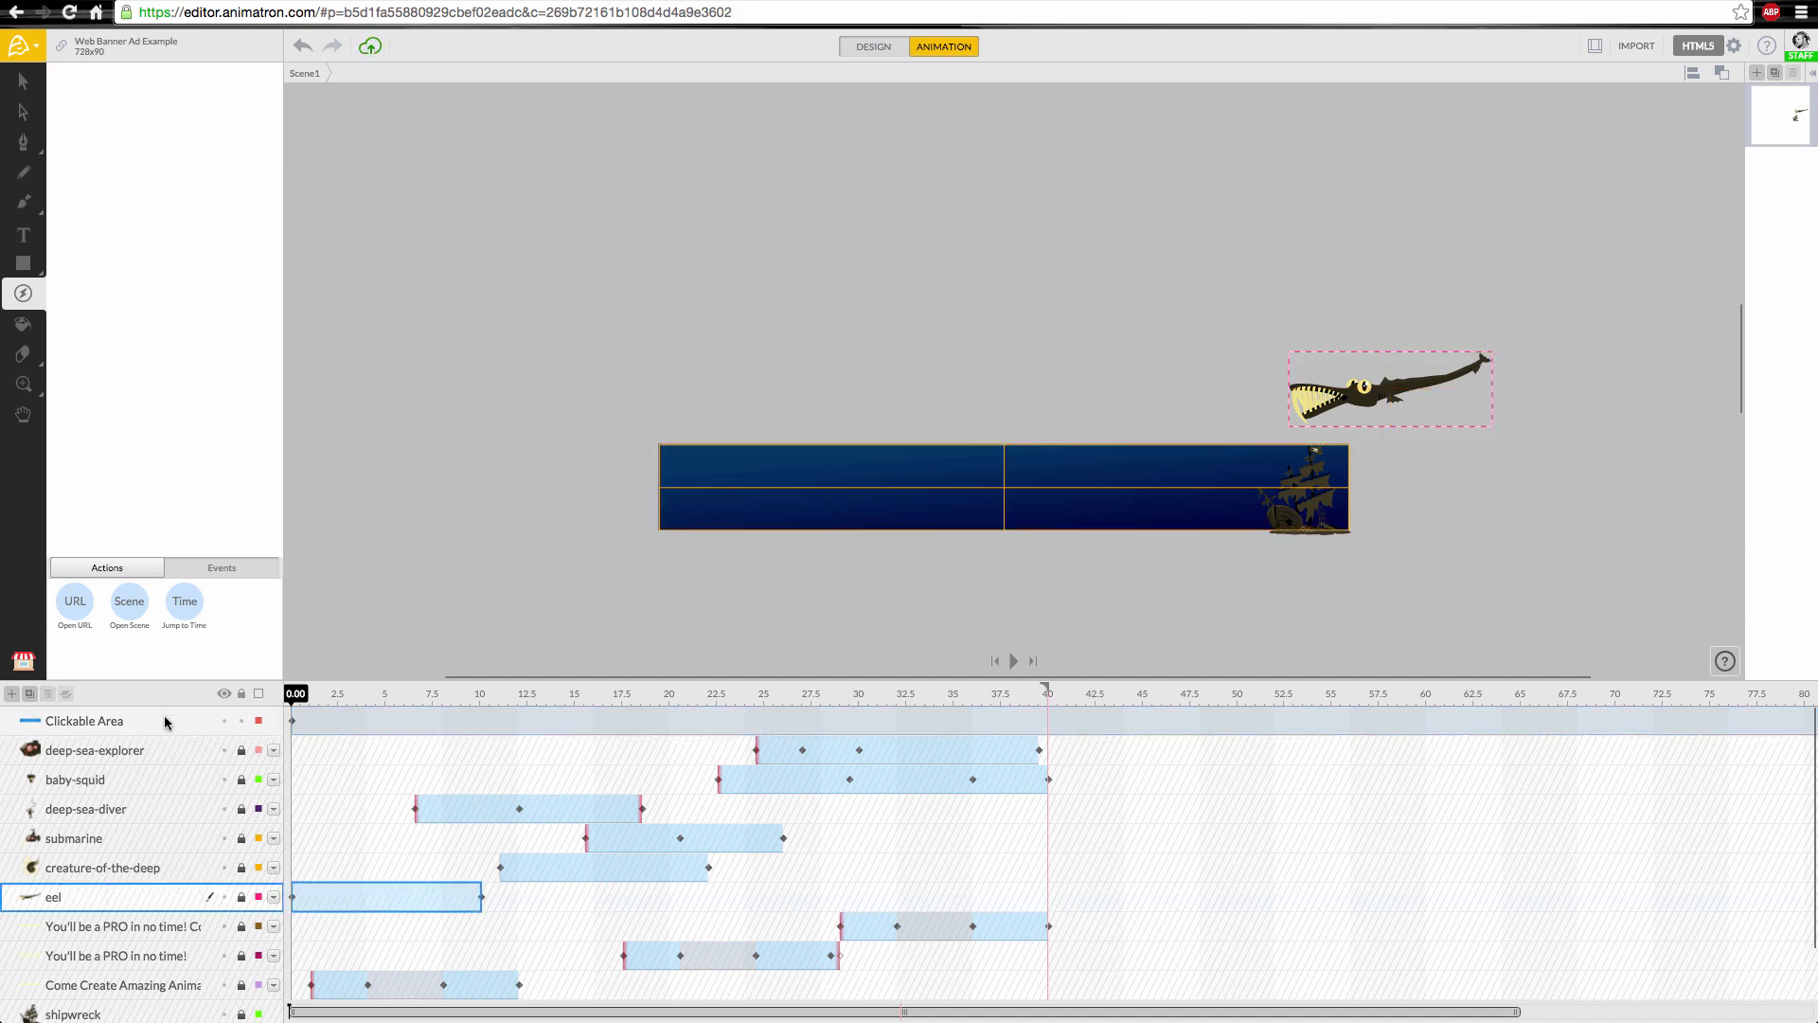
click(166, 723)
click(23, 660)
click(186, 85)
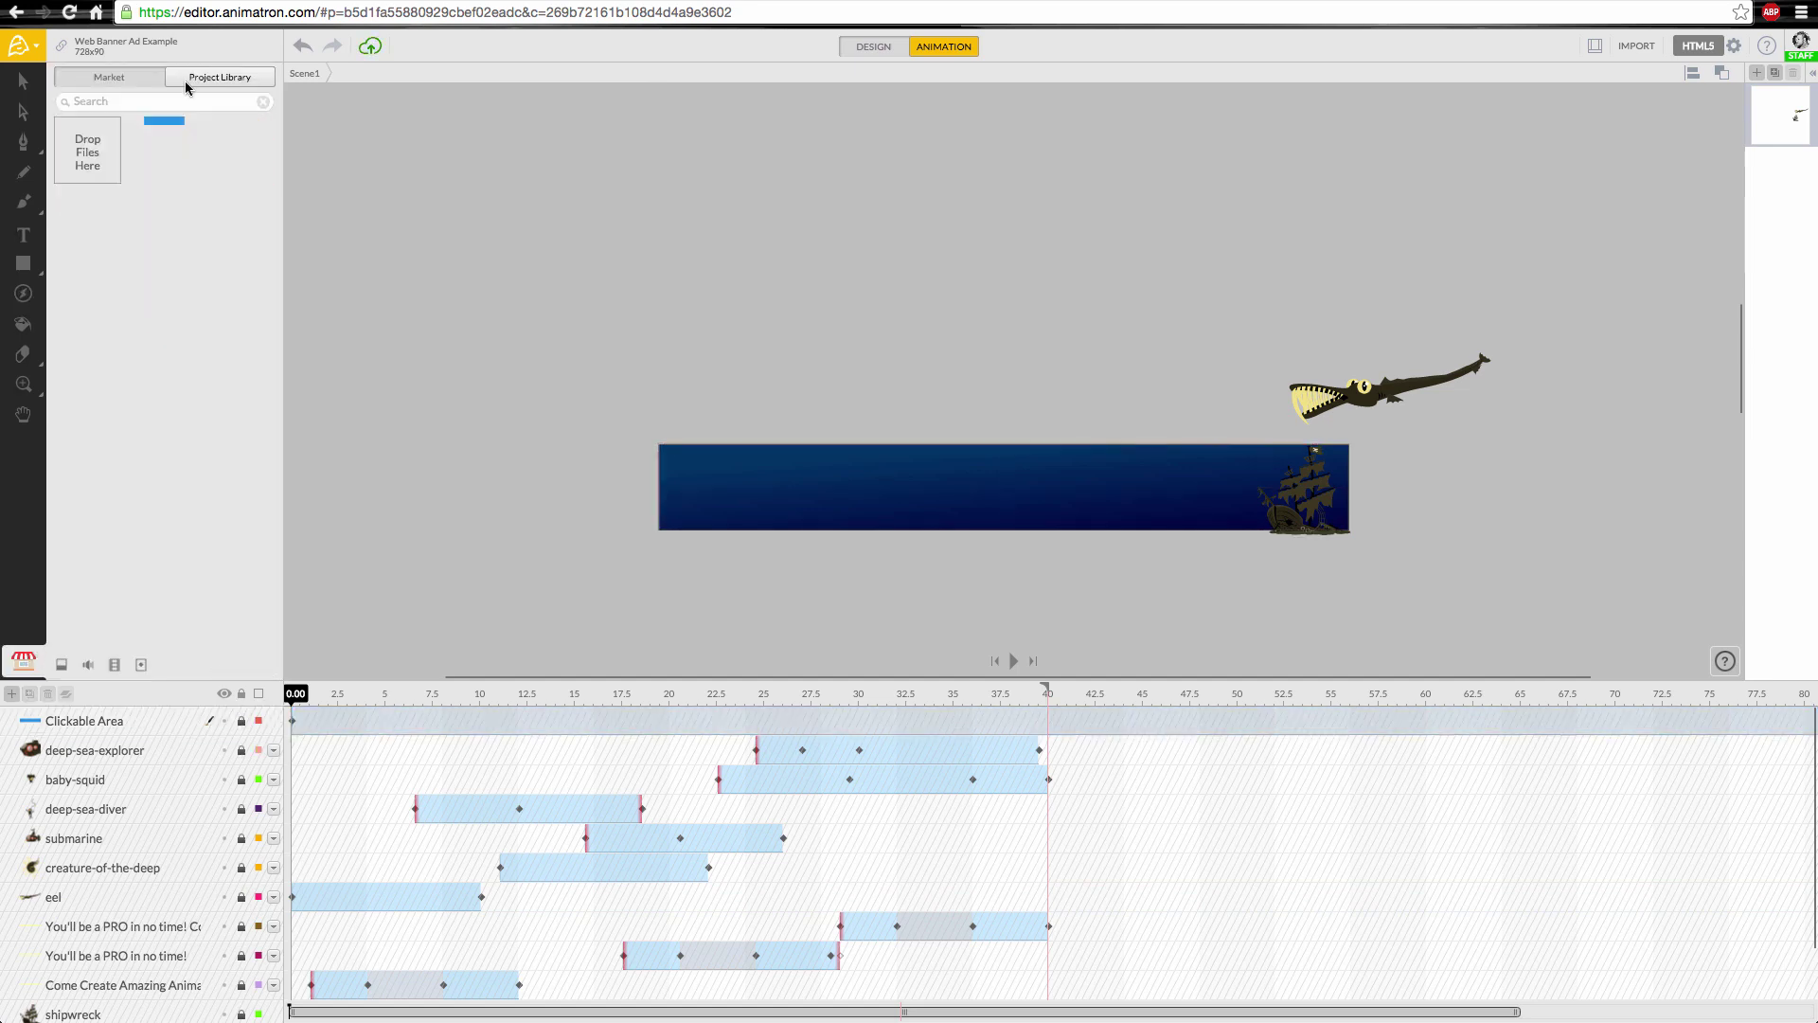
drag(150, 721, 85, 164)
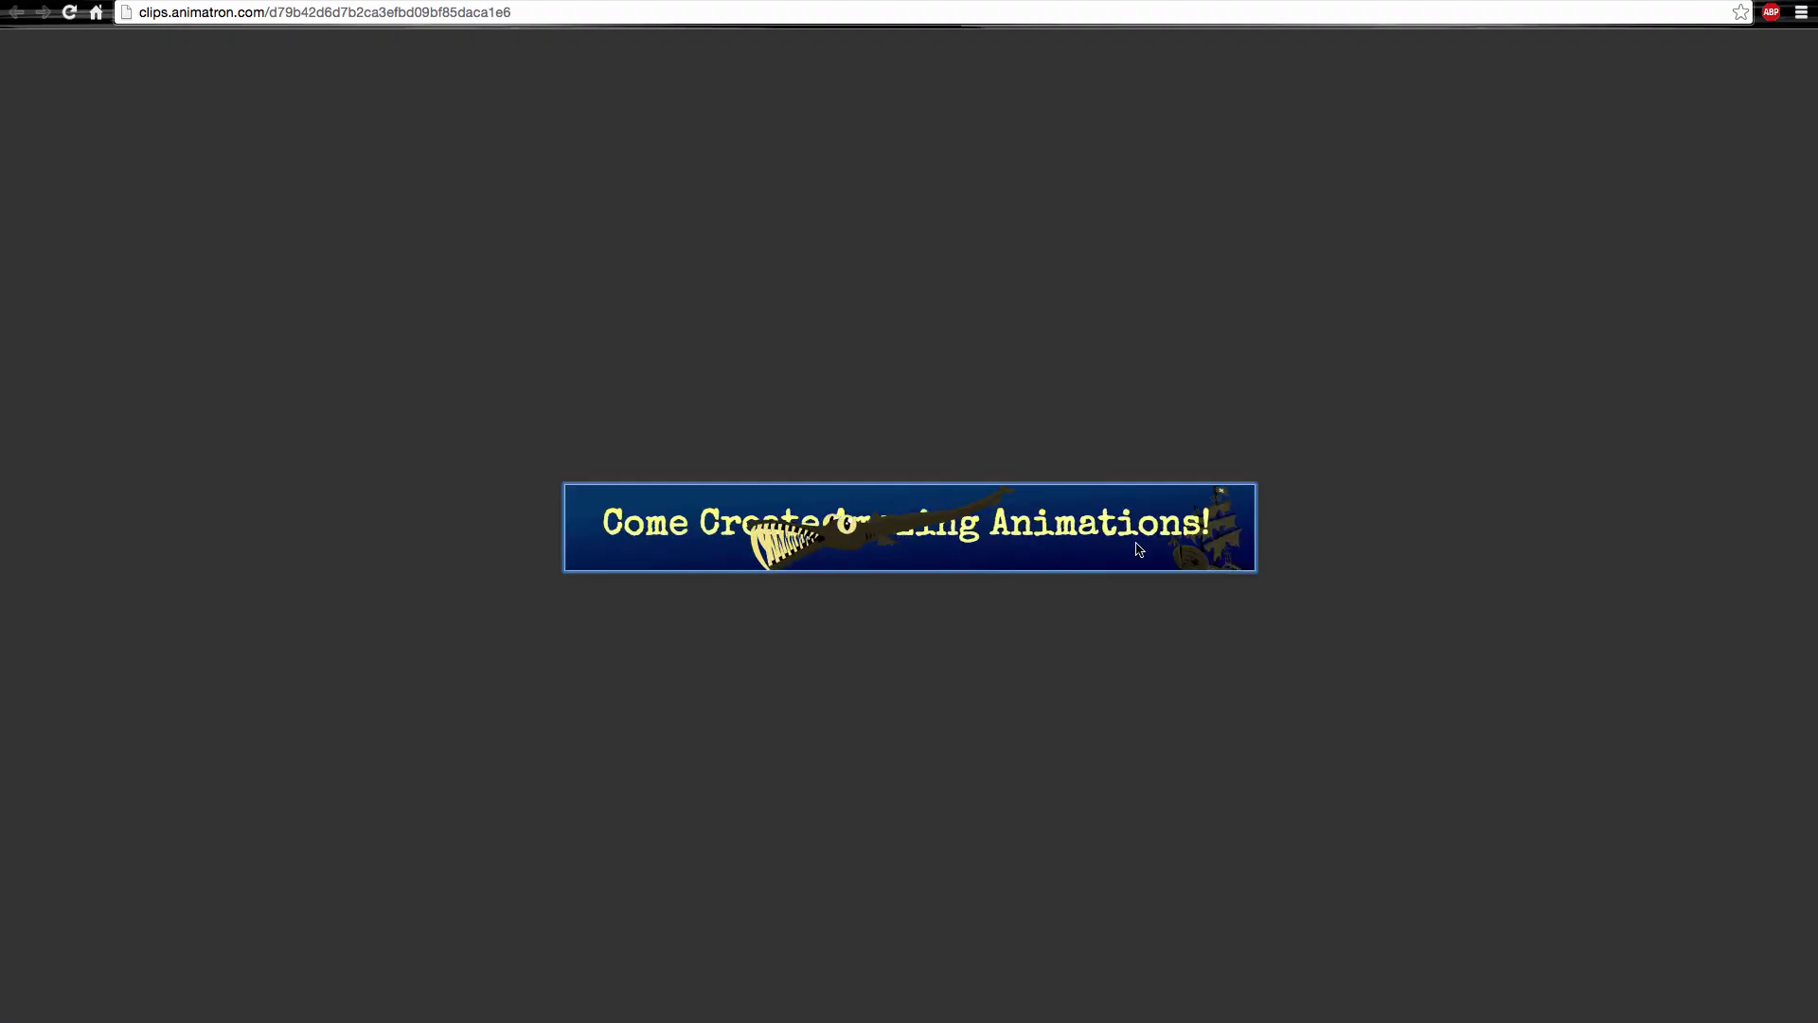
click(1101, 542)
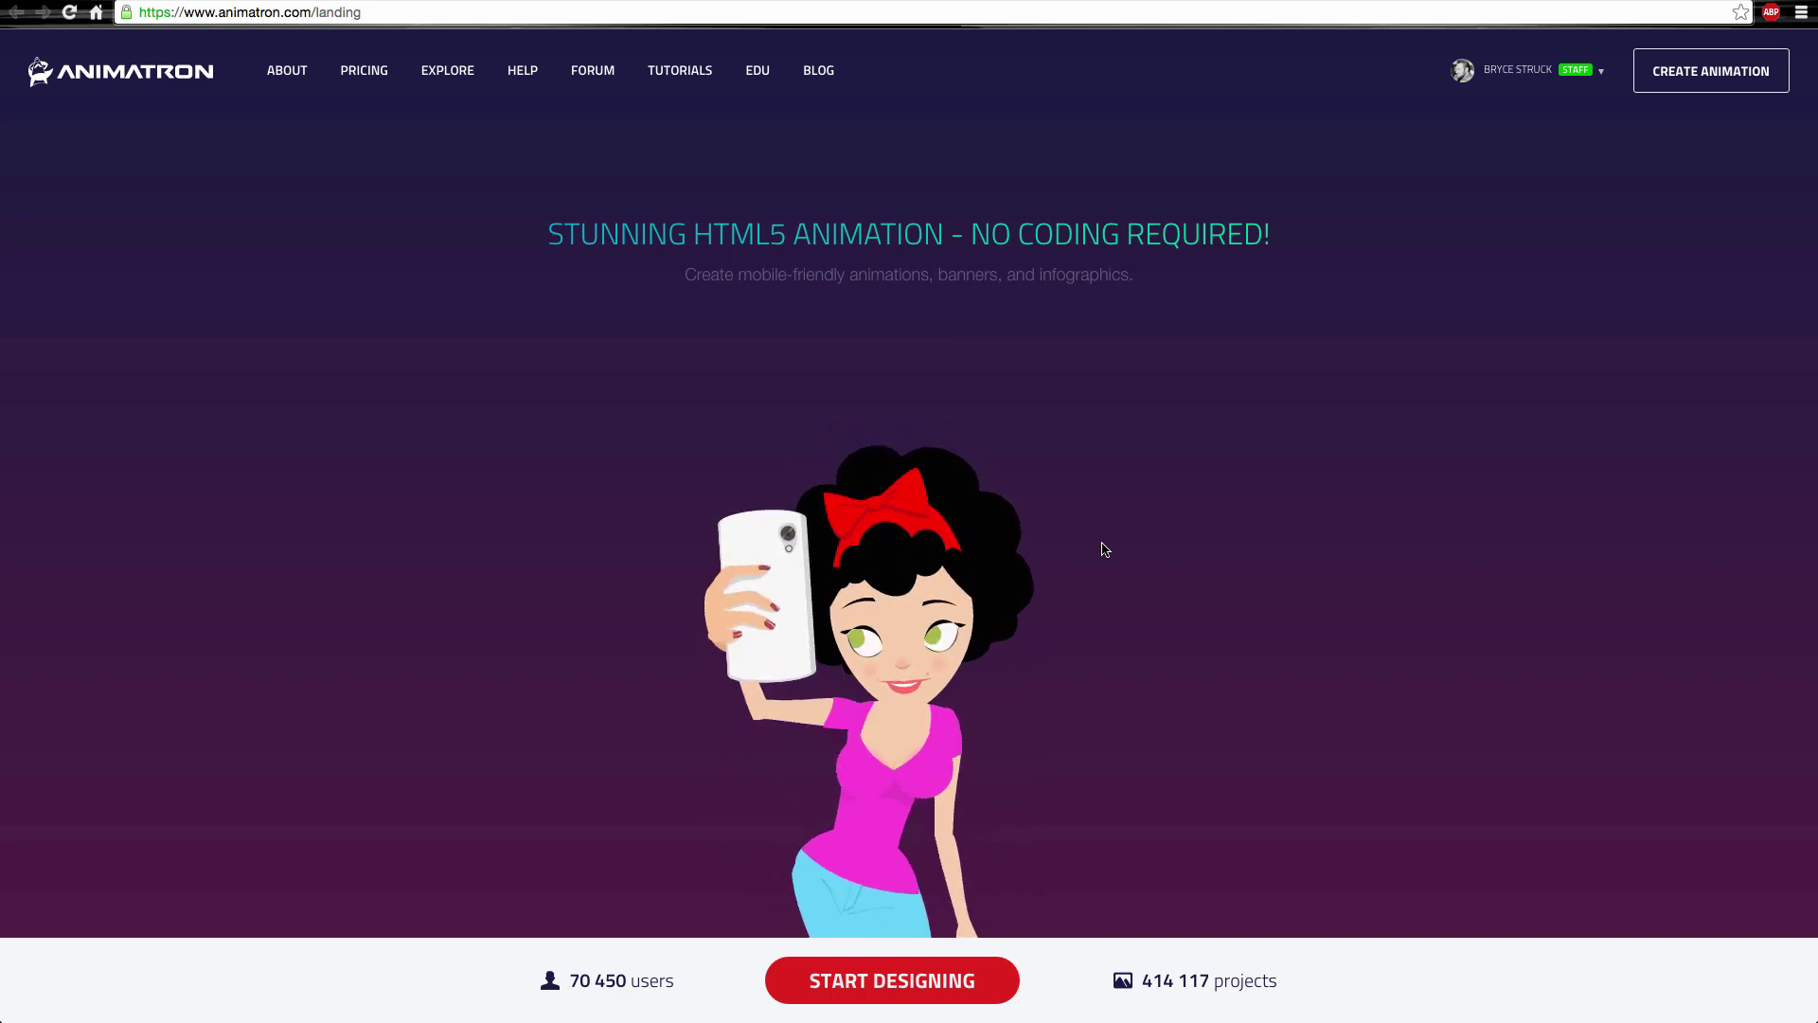